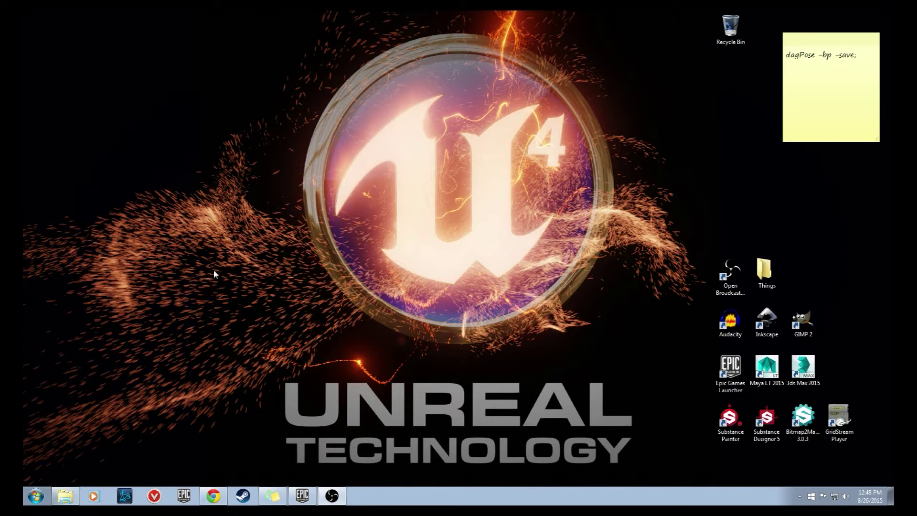
# Extract the zipped Foliage archive in the Downloads folder
pyautogui.click(65, 496)
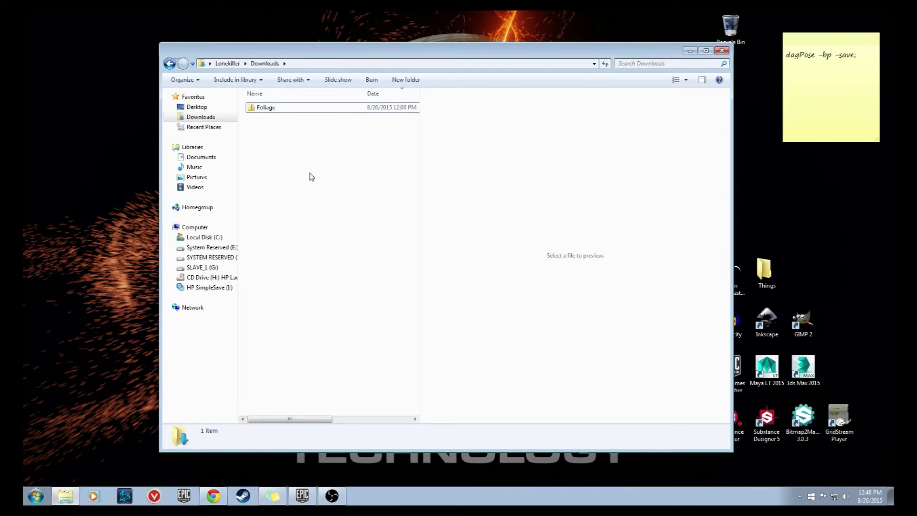
pyautogui.click(266, 111)
pyautogui.click(318, 219)
pyautogui.click(279, 109)
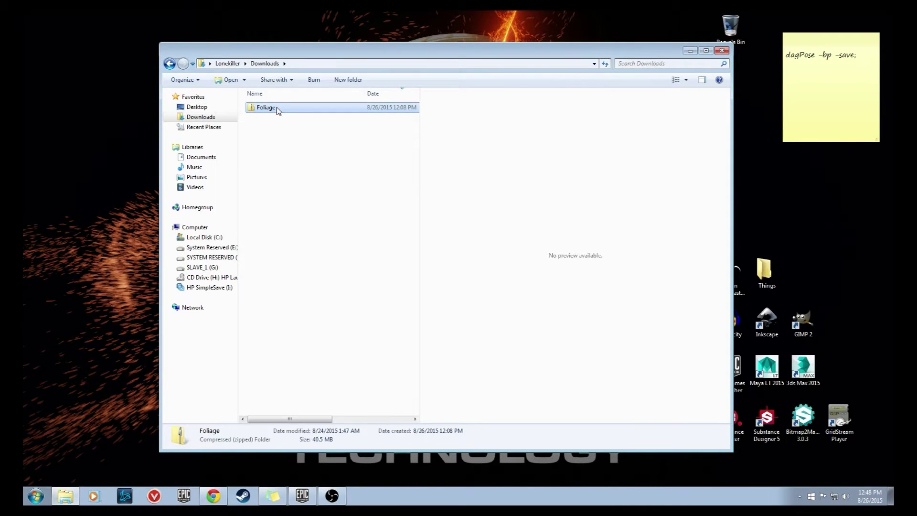
pyautogui.rightClick(278, 109)
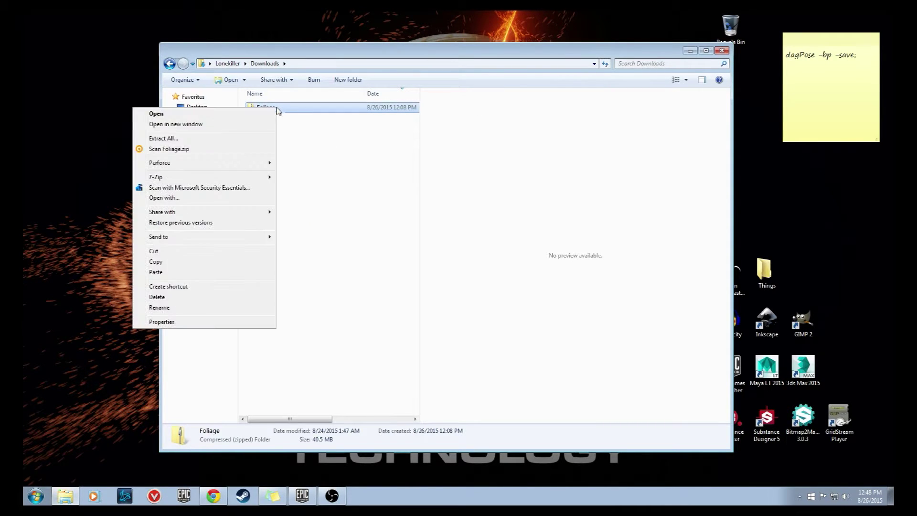
pyautogui.click(203, 139)
pyautogui.click(549, 344)
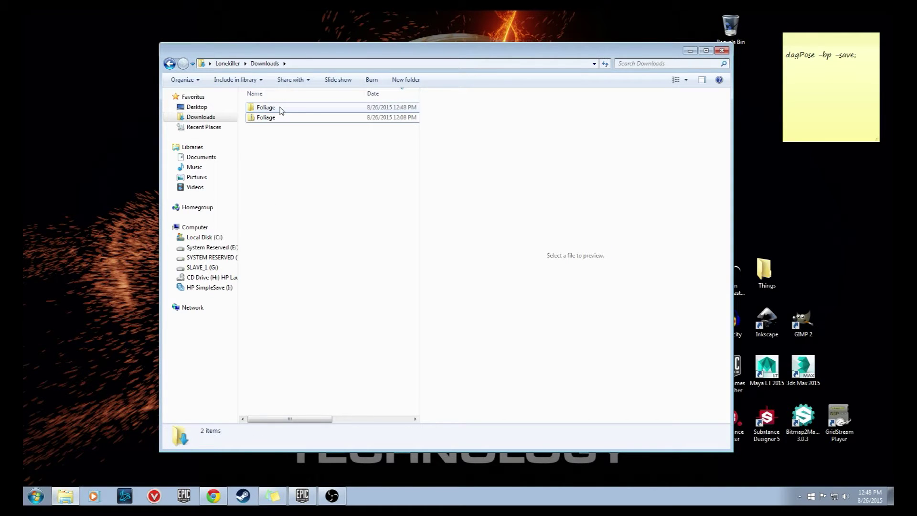
# Copy the Material, Meshes and Textures folders from the extracted Foliage folder
pyautogui.doubleClick(281, 109)
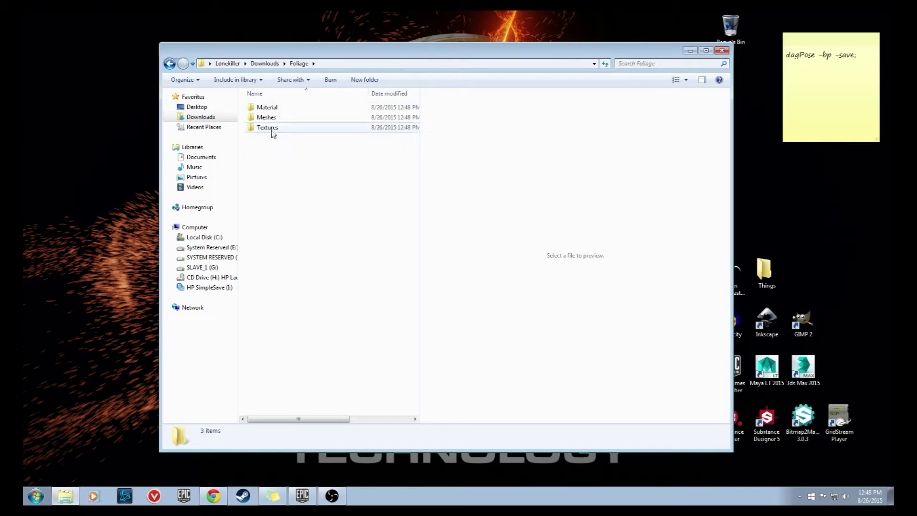
pyautogui.moveTo(269, 157); pyautogui.dragTo(269, 105)
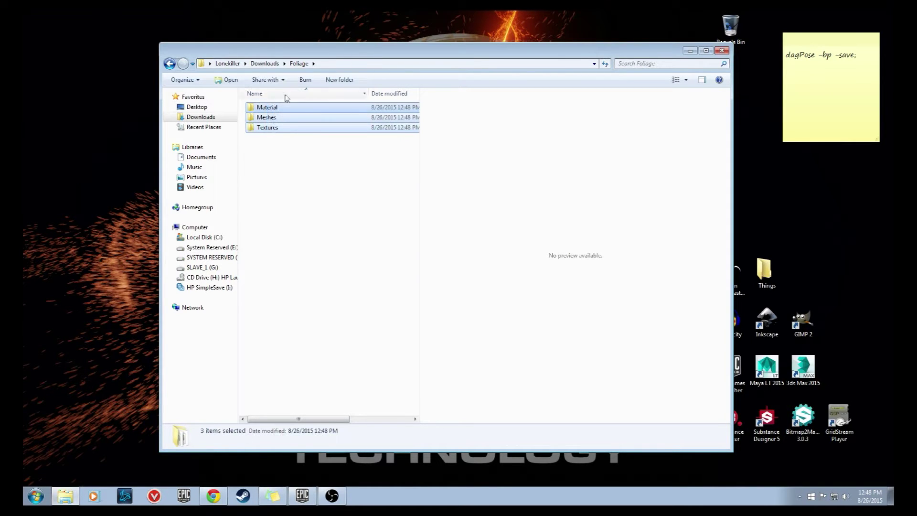
pyautogui.rightClick(278, 126)
pyautogui.click(175, 277)
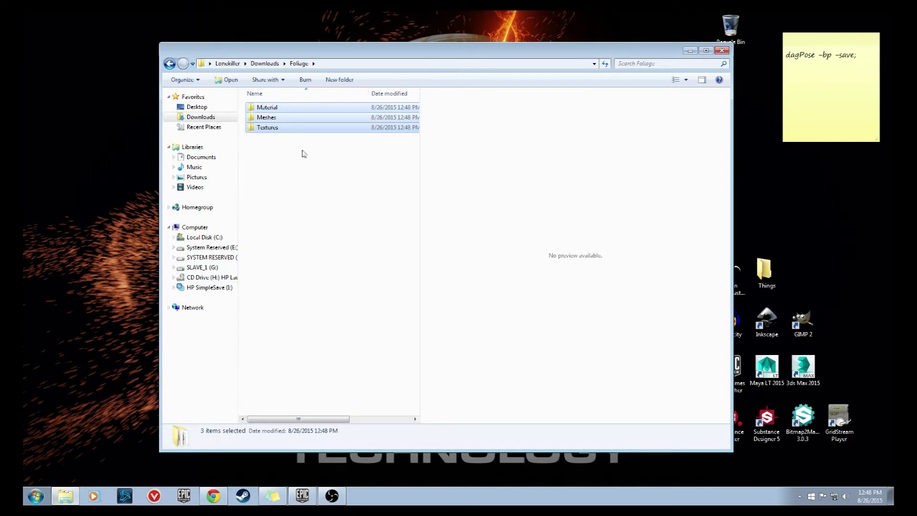
# Paste the copied folders into the Content folder of the Game135 project under Documents > Unreal Projects and close the file window
pyautogui.click(211, 159)
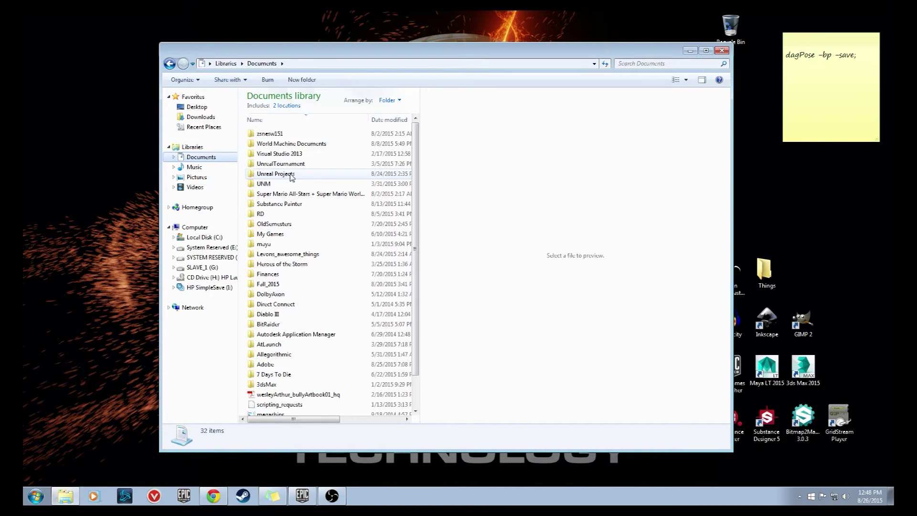
pyautogui.doubleClick(290, 174)
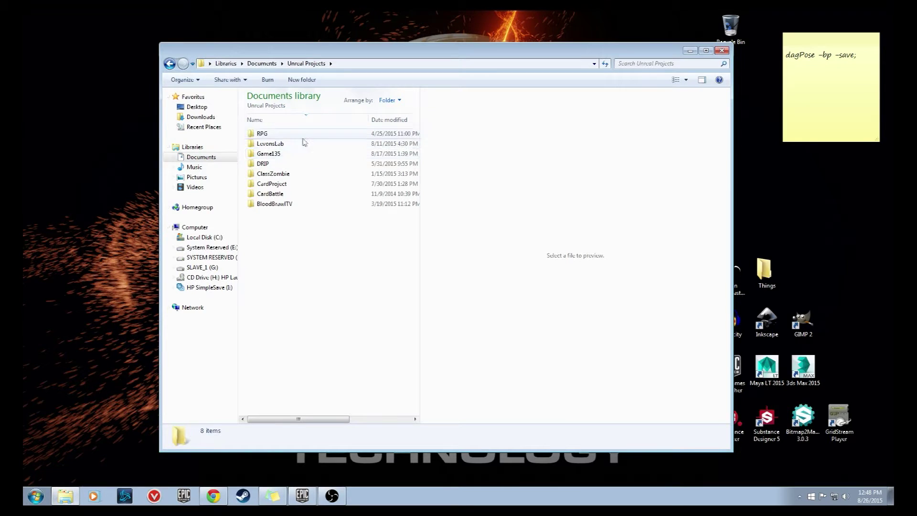
pyautogui.doubleClick(279, 155)
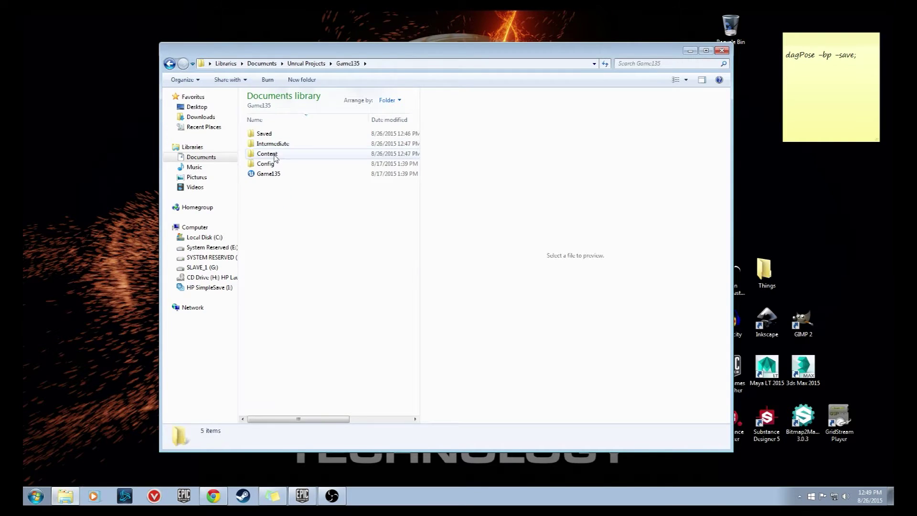
pyautogui.doubleClick(270, 154)
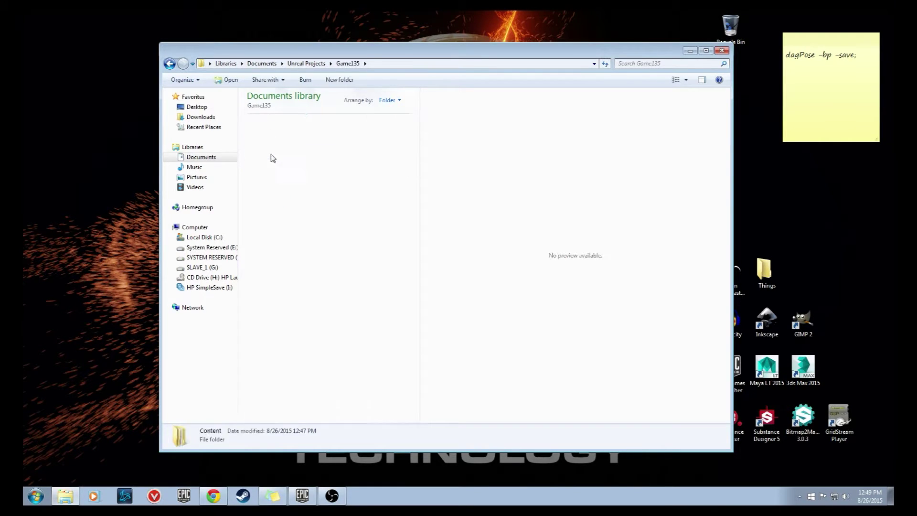
pyautogui.rightClick(275, 216)
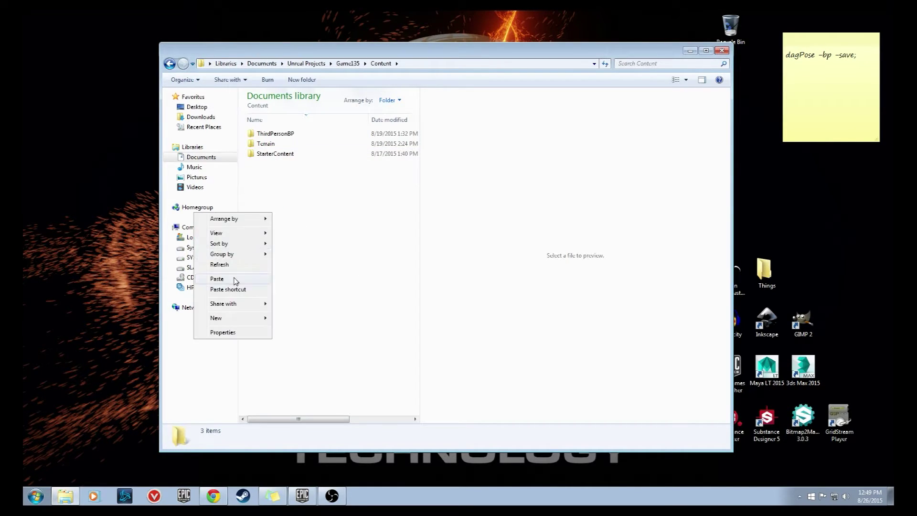
pyautogui.click(319, 280)
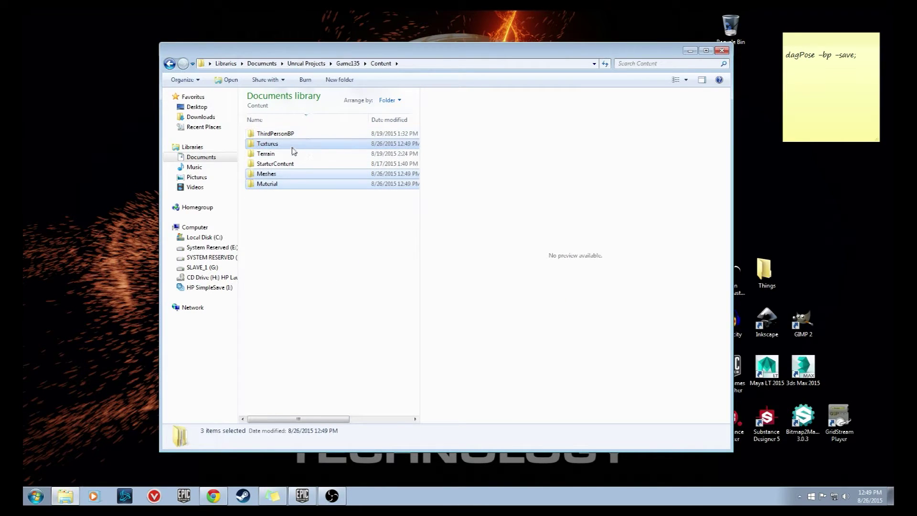
pyautogui.click(288, 234)
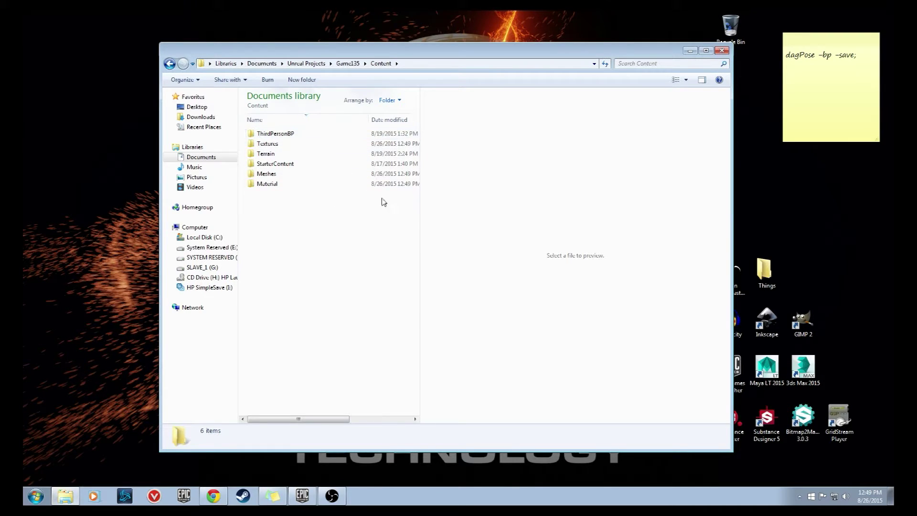
pyautogui.click(722, 51)
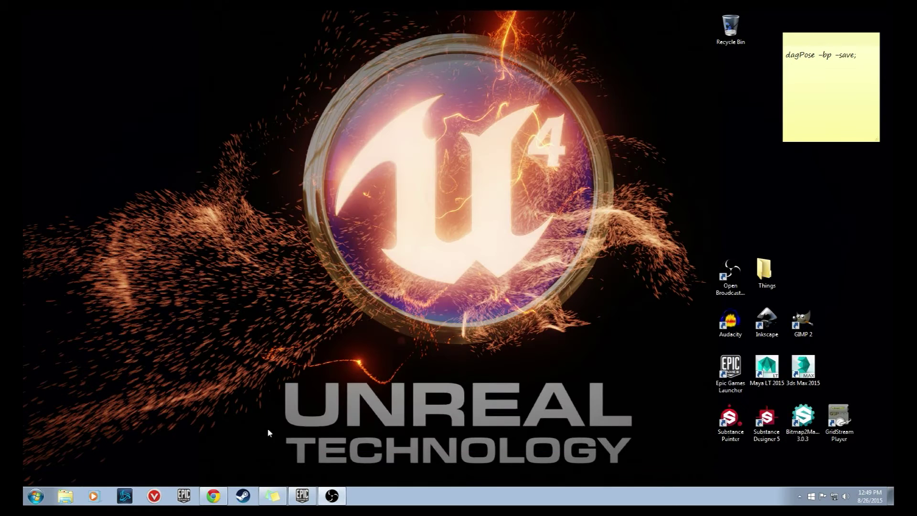
# Switch to the Epic Games Launcher, launch the Game135 project in Unreal Editor and open the game135Map level
pyautogui.click(301, 495)
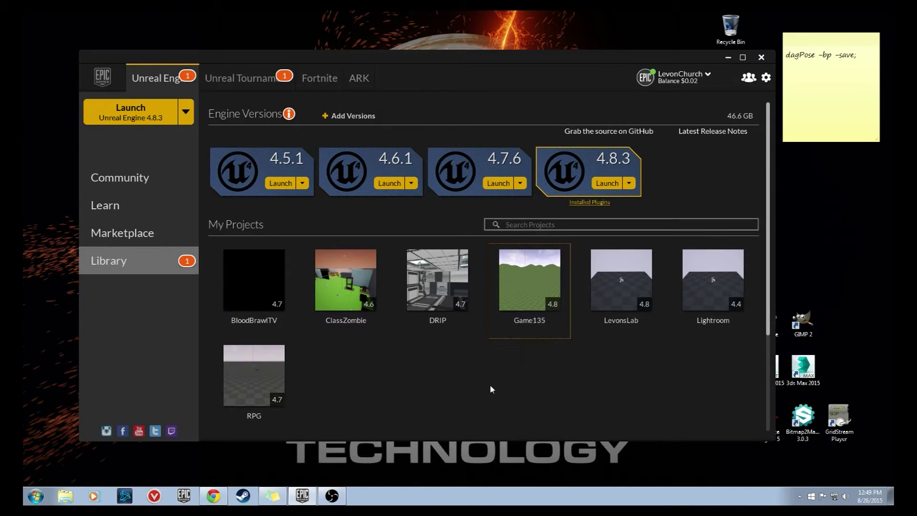
pyautogui.doubleClick(527, 278)
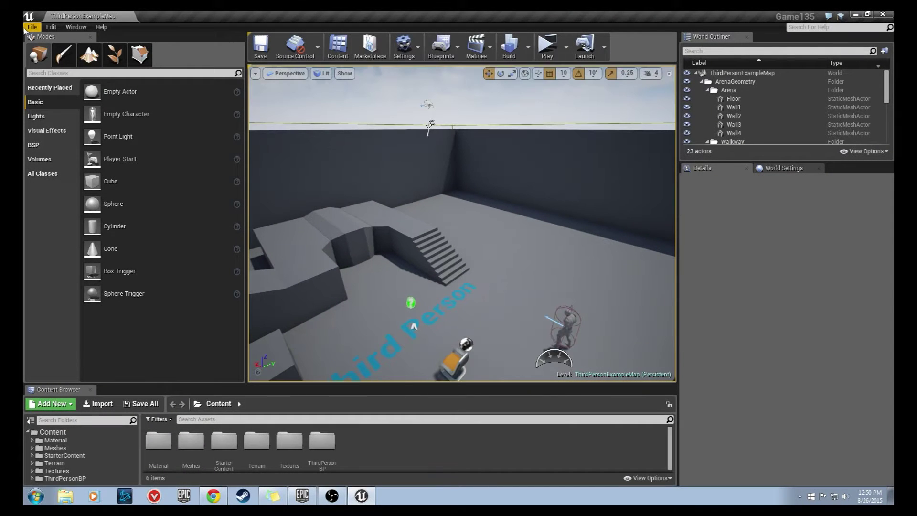
pyautogui.click(31, 27)
pyautogui.click(63, 56)
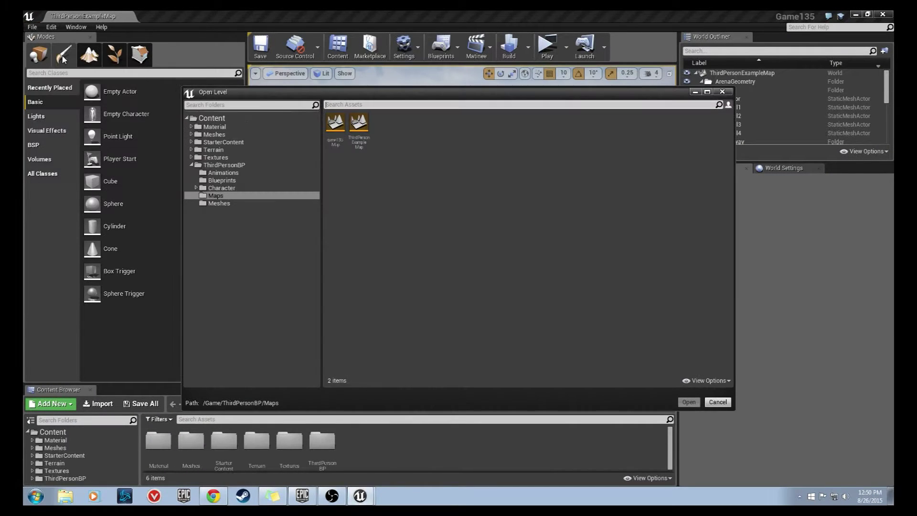
pyautogui.click(696, 401)
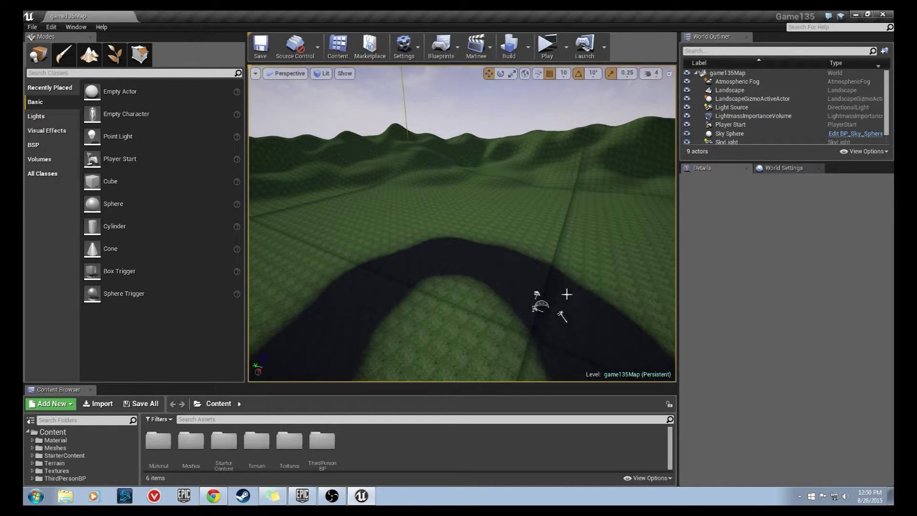
# Enlarge the Content Browser and open the Trees folder inside Meshes
pyautogui.moveTo(472, 235); pyautogui.dragTo(604, 213)
pyautogui.moveTo(372, 237)
pyautogui.mouseDown(button='right')
pyautogui.moveTo(401, 255)
pyautogui.moveTo(372, 253)
pyautogui.mouseUp(button='right')
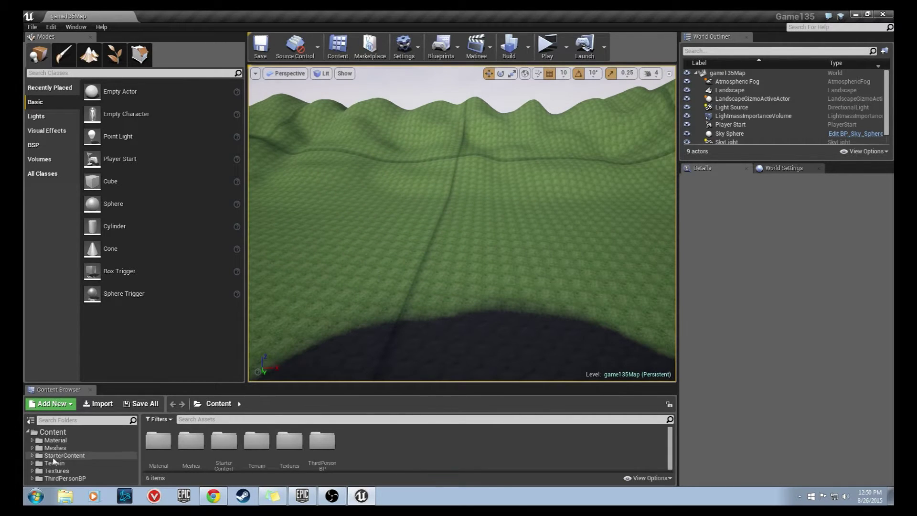
pyautogui.click(37, 449)
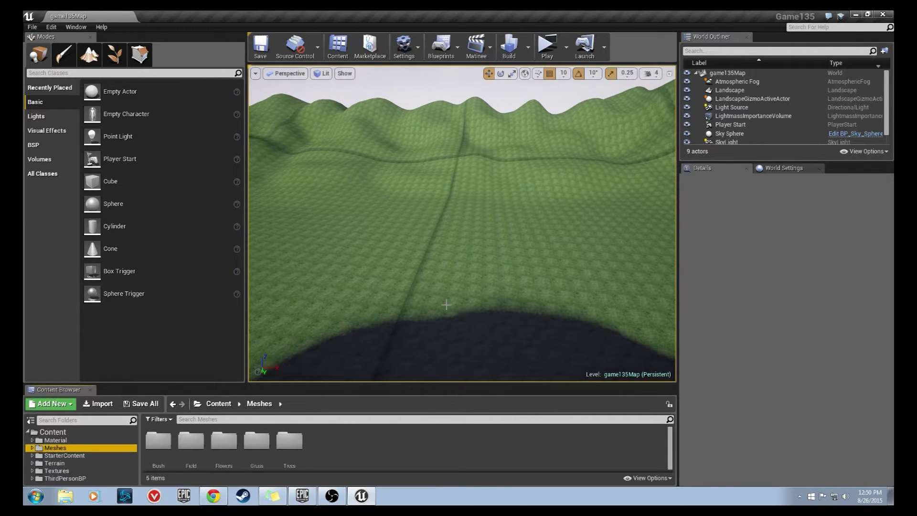
pyautogui.moveTo(446, 304); pyautogui.dragTo(519, 289, button='right')
pyautogui.press('w')
pyautogui.moveTo(434, 273); pyautogui.dragTo(432, 265, button='right')
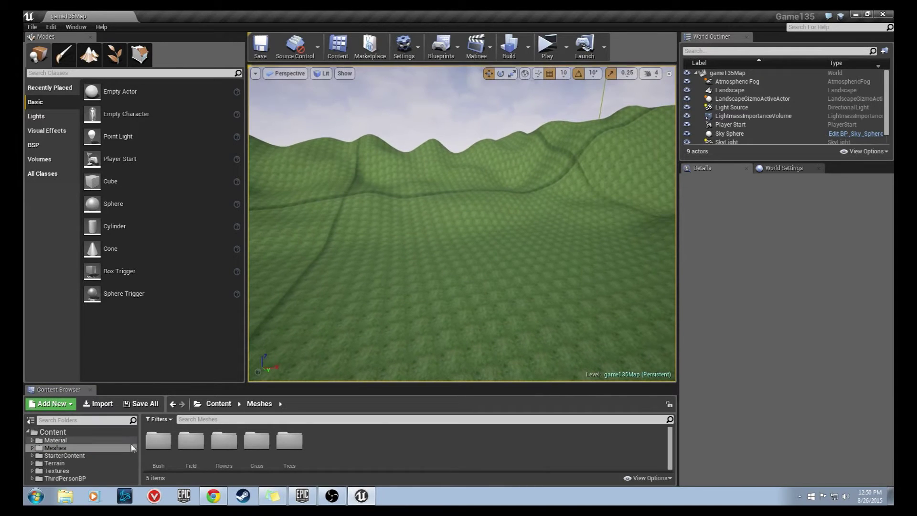
pyautogui.moveTo(150, 384); pyautogui.dragTo(150, 367)
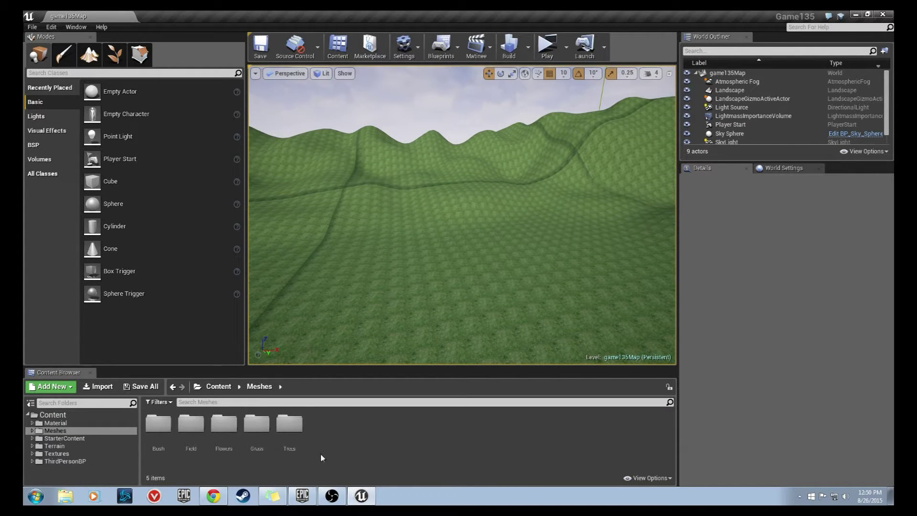
pyautogui.doubleClick(286, 431)
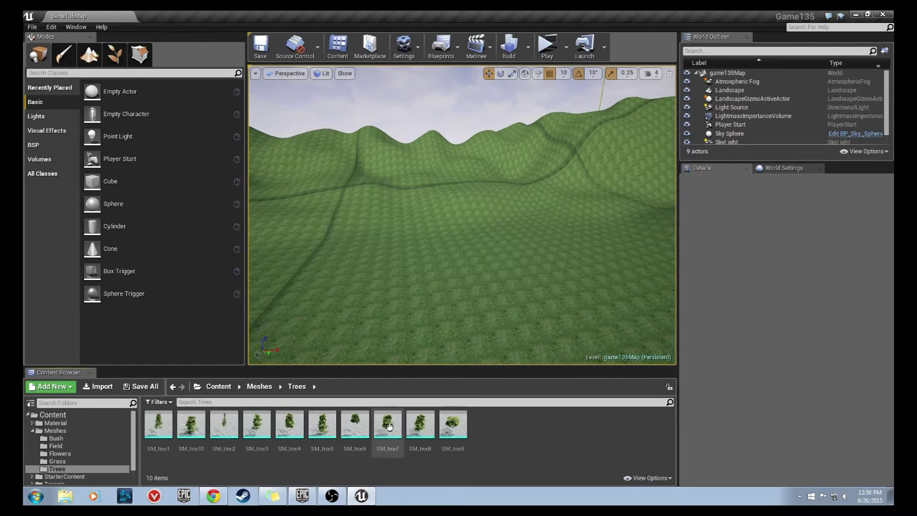
# Place the SM_tree8 mesh on the grassy part of the landscape and view the whole tree
pyautogui.click(421, 442)
pyautogui.moveTo(422, 445); pyautogui.dragTo(446, 329)
pyautogui.moveTo(446, 286); pyautogui.dragTo(472, 337, button='right')
pyautogui.click(543, 105)
pyautogui.click(465, 267)
pyautogui.scroll(-6, 473, 336)
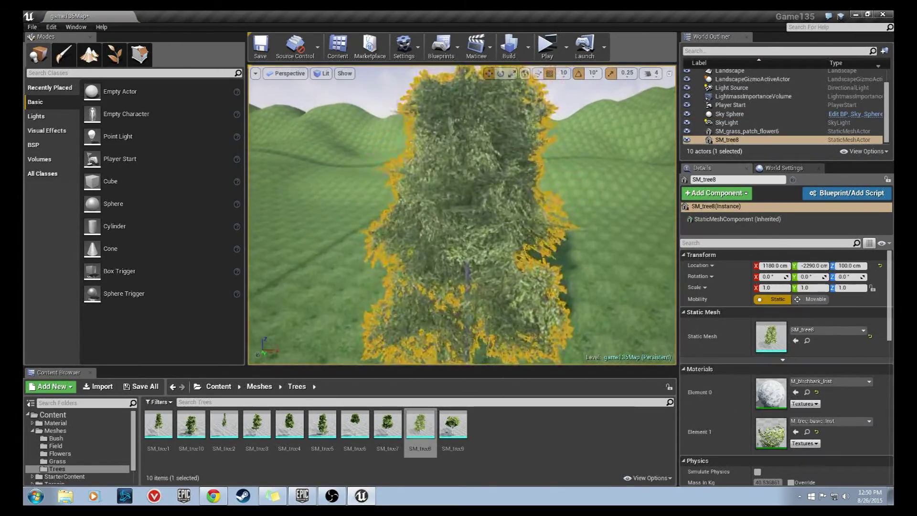
# Delete the SM_tree8 tree from the landscape
pyautogui.click(554, 165)
pyautogui.click(459, 232)
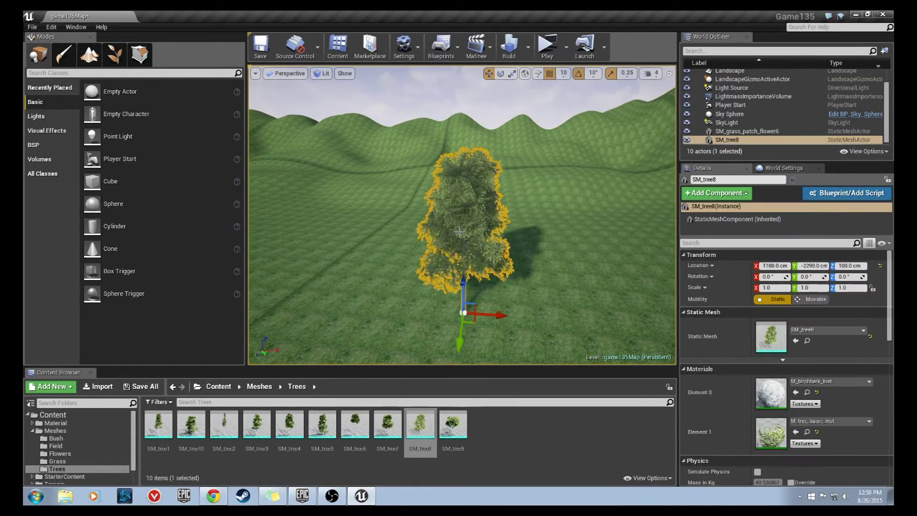
pyautogui.press('Delete')
# Return the Content Browser to the Meshes folder and collapse its subfolder tree
pyautogui.click(493, 447)
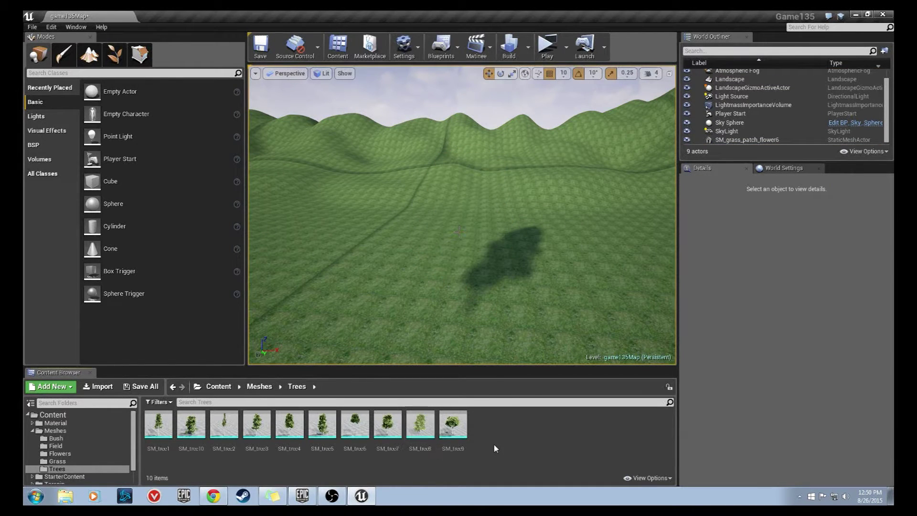
pyautogui.click(32, 431)
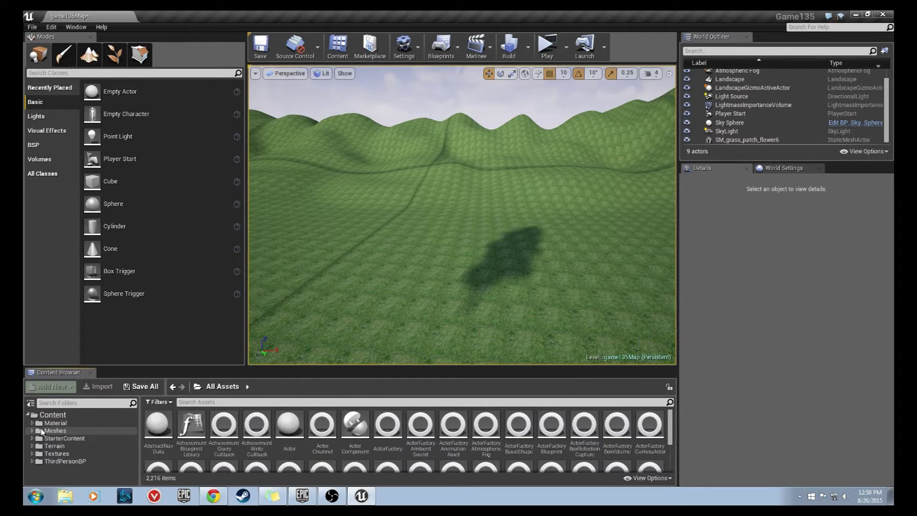
pyautogui.click(52, 431)
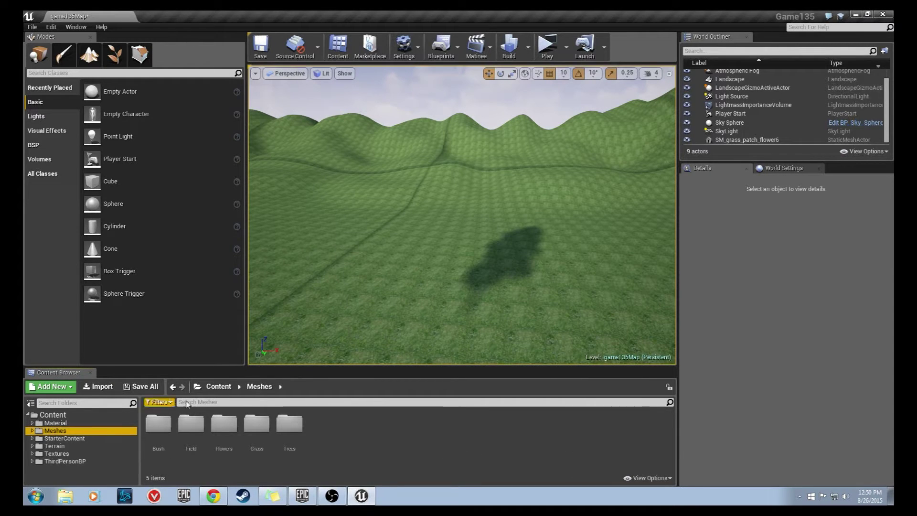
# Switch to Foliage mode and set the paint brush size to about 1000
pyautogui.moveTo(400, 315); pyautogui.dragTo(459, 306, button='right')
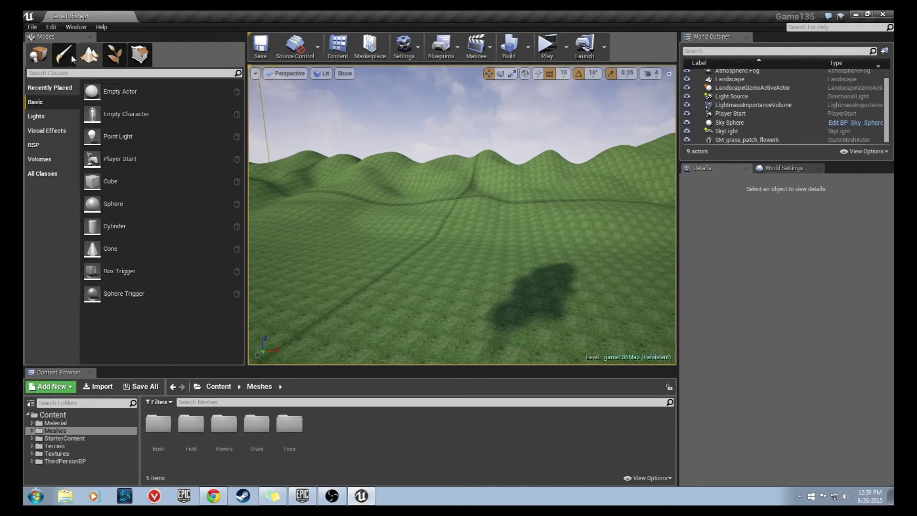
pyautogui.click(117, 57)
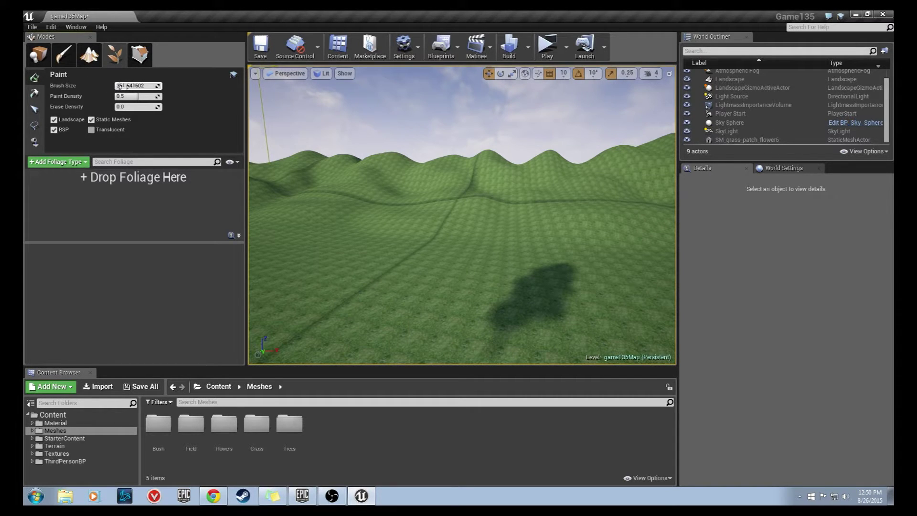
pyautogui.moveTo(121, 87)
pyautogui.mouseDown()
pyautogui.moveTo(143, 86)
pyautogui.moveTo(138, 96)
pyautogui.moveTo(133, 87)
pyautogui.moveTo(143, 87)
pyautogui.moveTo(126, 88)
pyautogui.mouseUp()
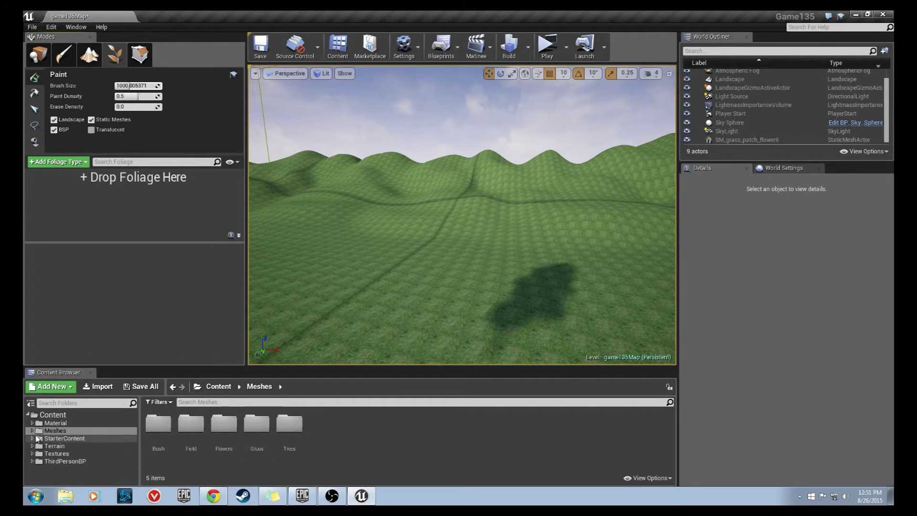
# Add SM_grass_patch1, SM_grass_patch3 and SM_grass5 from the Meshes/Grass folder as foliage types
pyautogui.doubleClick(251, 431)
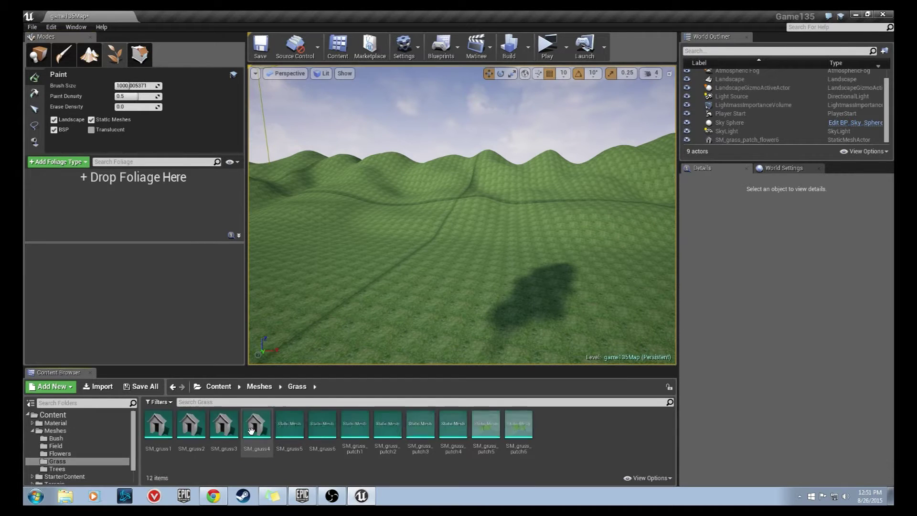
pyautogui.moveTo(471, 276); pyautogui.dragTo(385, 289, button='right')
pyautogui.moveTo(229, 243); pyautogui.dragTo(277, 244, button='right')
pyautogui.click(388, 430)
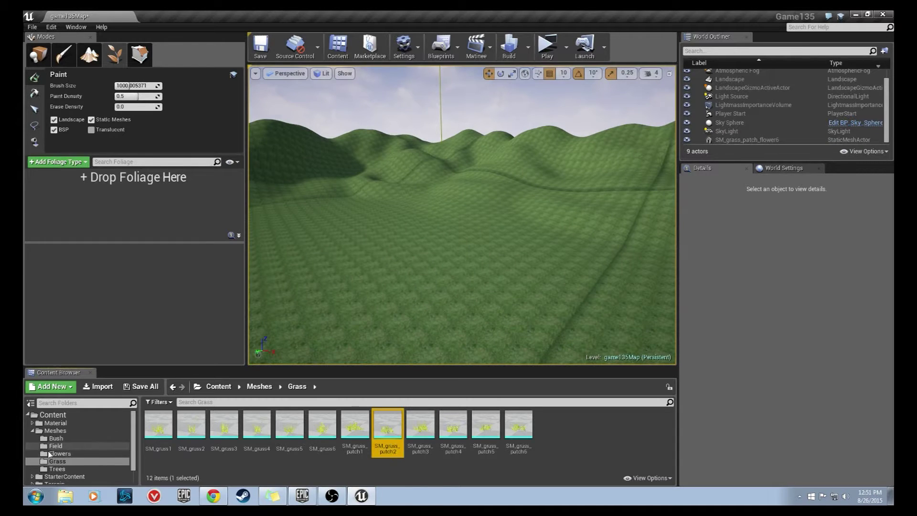
pyautogui.click(359, 429)
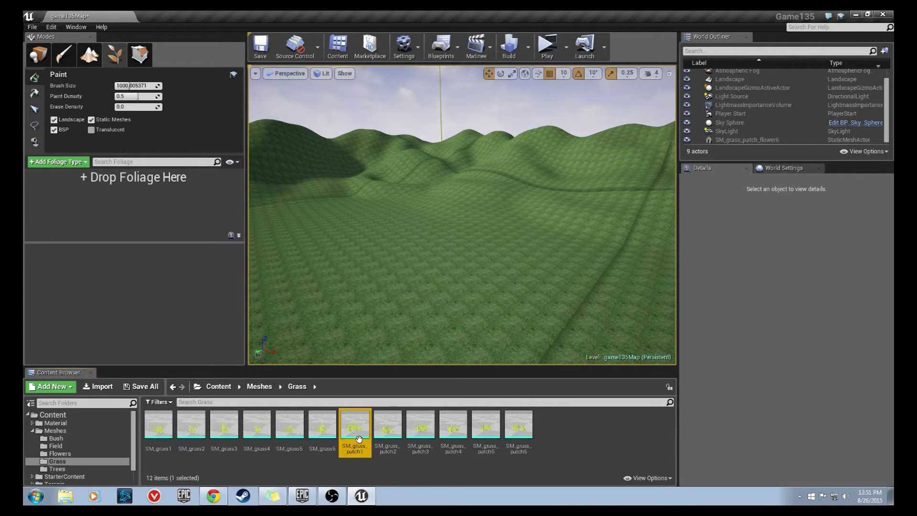
pyautogui.moveTo(359, 438); pyautogui.dragTo(87, 198)
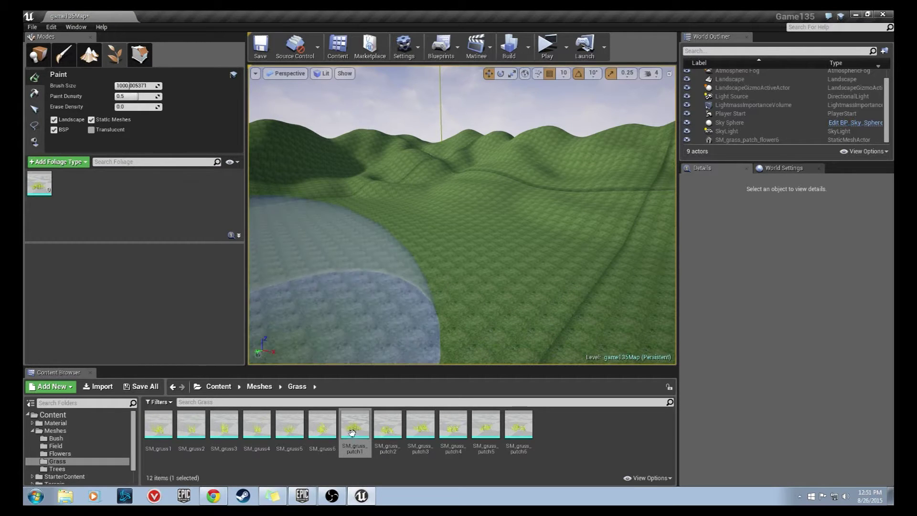
pyautogui.moveTo(420, 430); pyautogui.dragTo(156, 219)
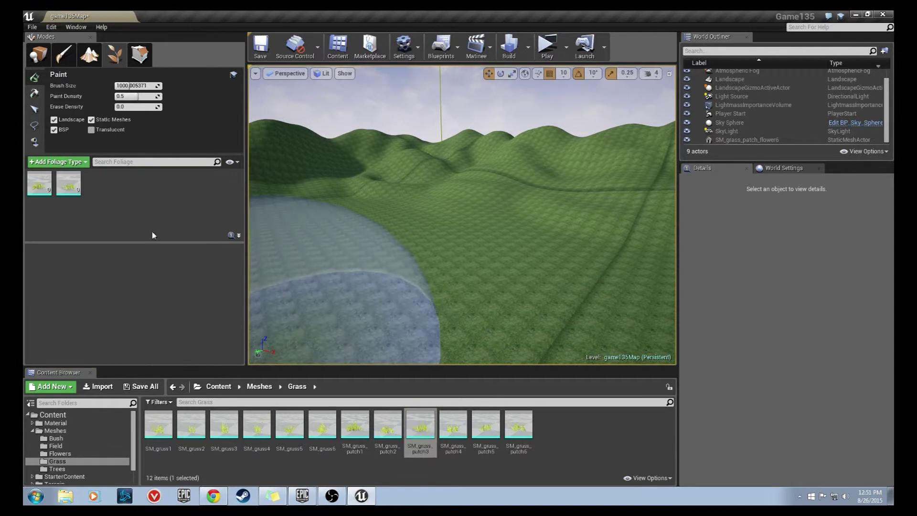
pyautogui.moveTo(290, 427); pyautogui.dragTo(134, 232)
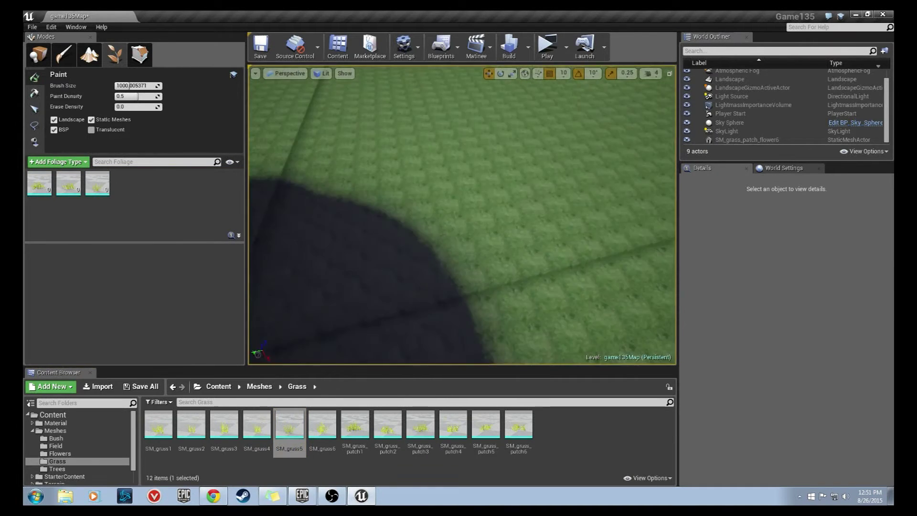
# Examine the painting, placement and instance settings of SM_grass_patch1, check SM_grass5, and leave no foliage type selected
pyautogui.moveTo(461, 215); pyautogui.dragTo(343, 160, button='right')
pyautogui.click(39, 183)
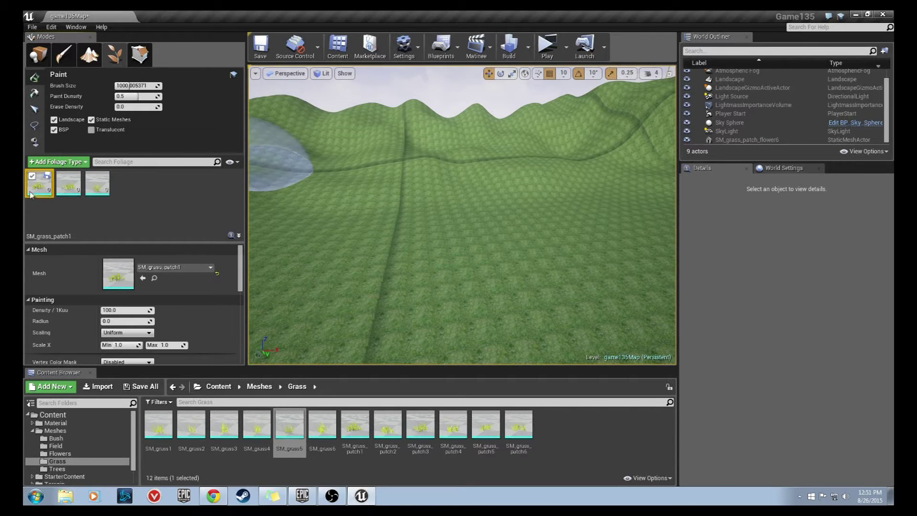
pyautogui.scroll(-5, 164, 314)
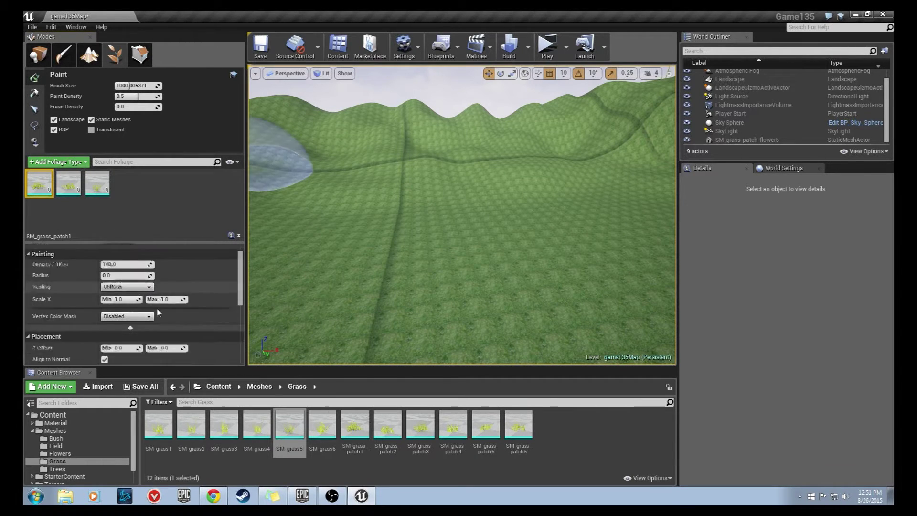
pyautogui.scroll(-5, 158, 312)
pyautogui.scroll(3, 153, 319)
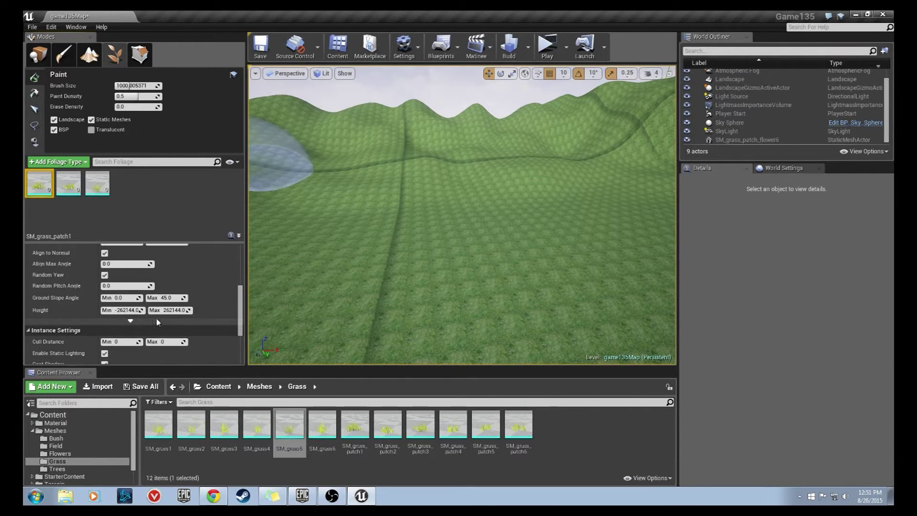
pyautogui.scroll(6, 125, 306)
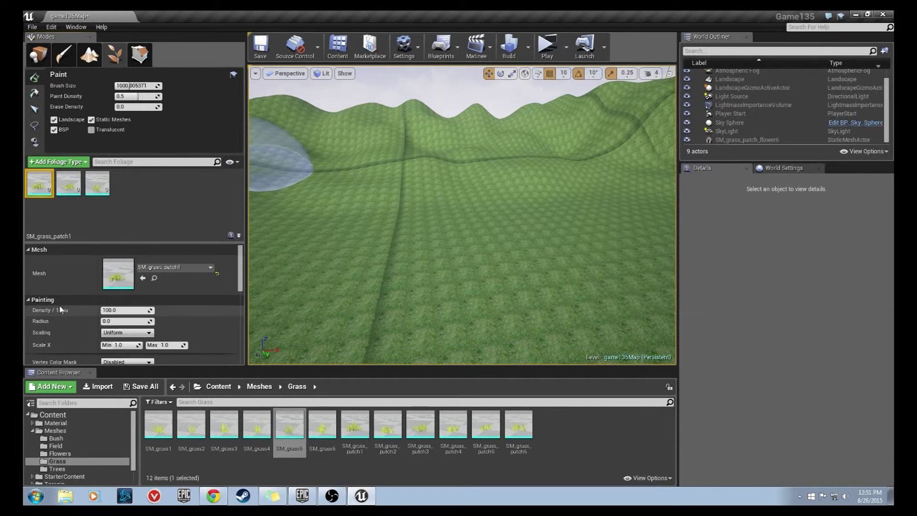
pyautogui.scroll(-2, 127, 329)
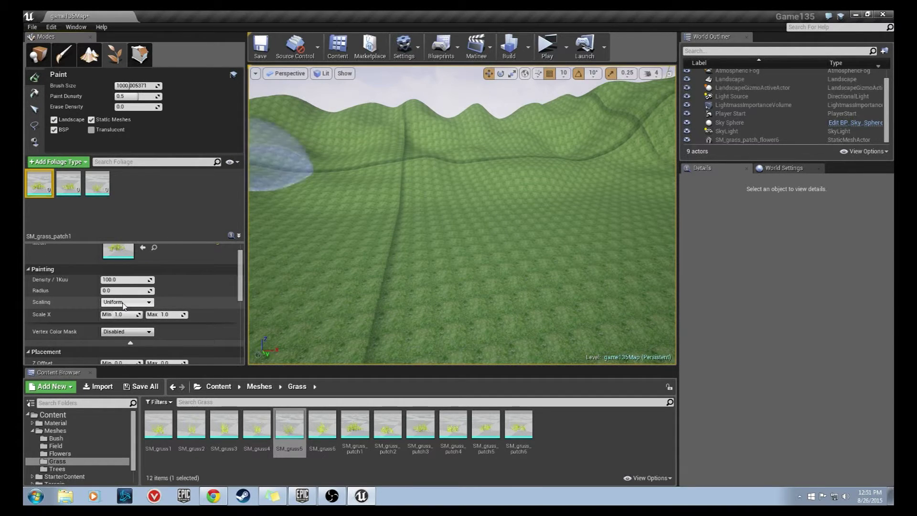
pyautogui.scroll(-4, 125, 305)
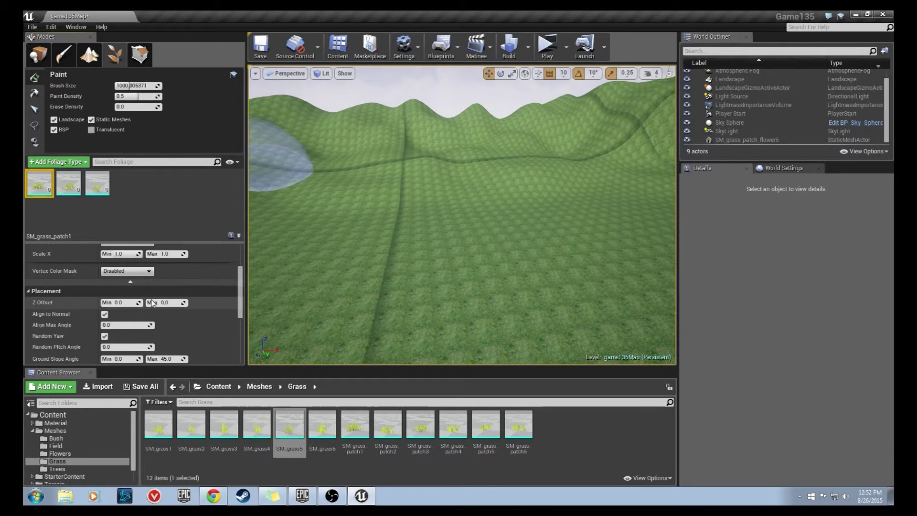
pyautogui.scroll(-3, 152, 303)
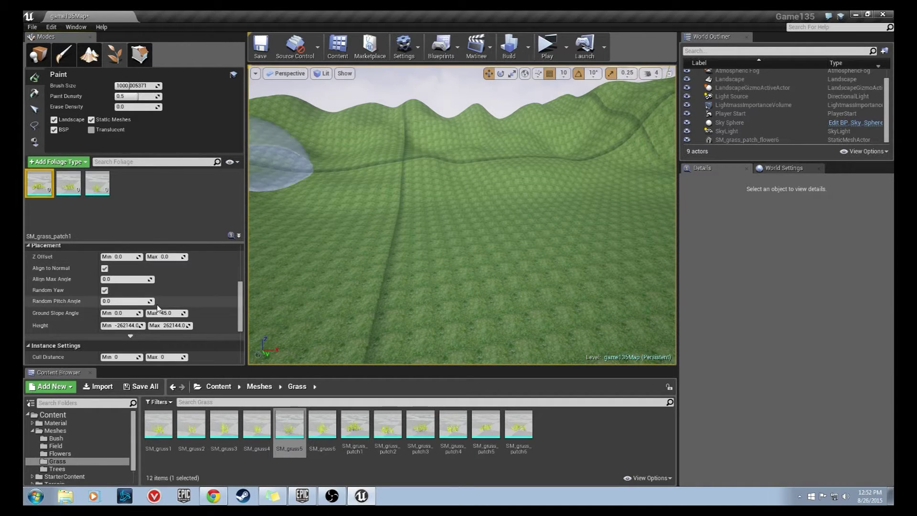
pyautogui.scroll(10, 158, 308)
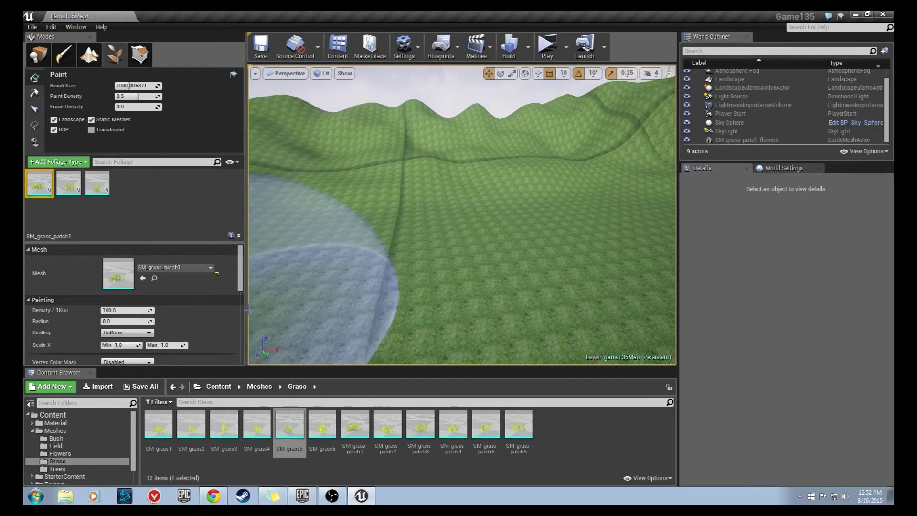
pyautogui.click(93, 189)
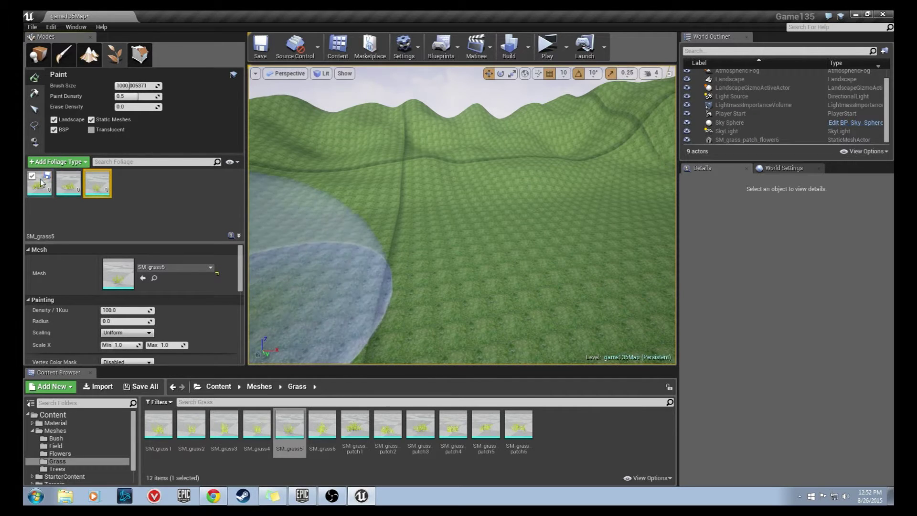
pyautogui.click(72, 212)
pyautogui.click(62, 177)
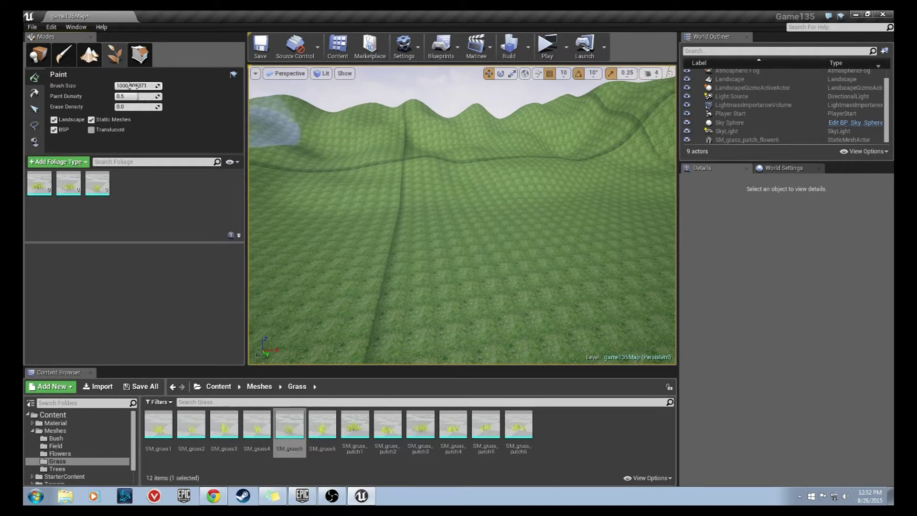
# Enlarge the paint brush to about 1108 and paint the three grass types onto the landscape
pyautogui.moveTo(415, 243); pyautogui.dragTo(285, 166, button='right')
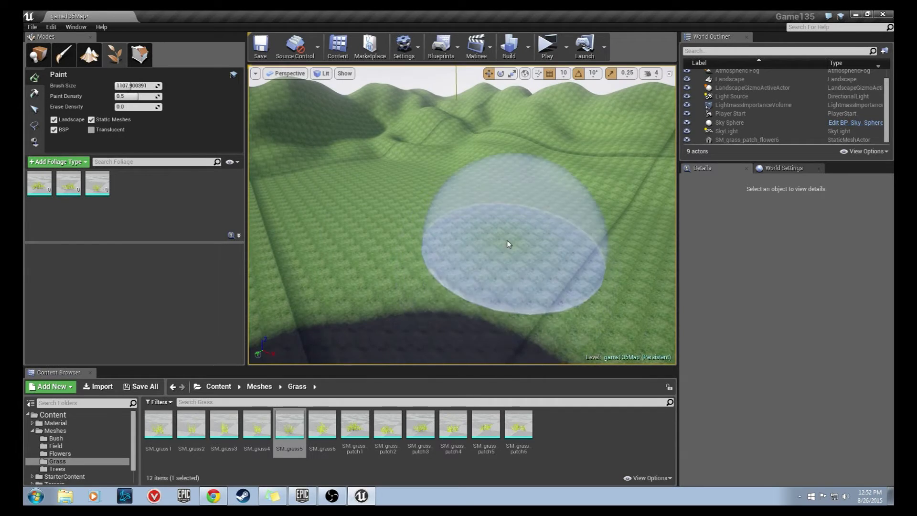
pyautogui.moveTo(498, 245); pyautogui.dragTo(392, 234)
pyautogui.moveTo(546, 234); pyautogui.dragTo(466, 256)
pyautogui.press('w')
pyautogui.moveTo(465, 256)
pyautogui.mouseDown(button='right')
pyautogui.moveTo(511, 253)
pyautogui.moveTo(453, 232)
pyautogui.moveTo(353, 230)
pyautogui.moveTo(392, 258)
pyautogui.moveTo(435, 263)
pyautogui.moveTo(523, 239)
pyautogui.moveTo(477, 245)
pyautogui.moveTo(499, 258)
pyautogui.mouseUp(button='right')
pyautogui.press('w')
pyautogui.press('w')
pyautogui.press('s')
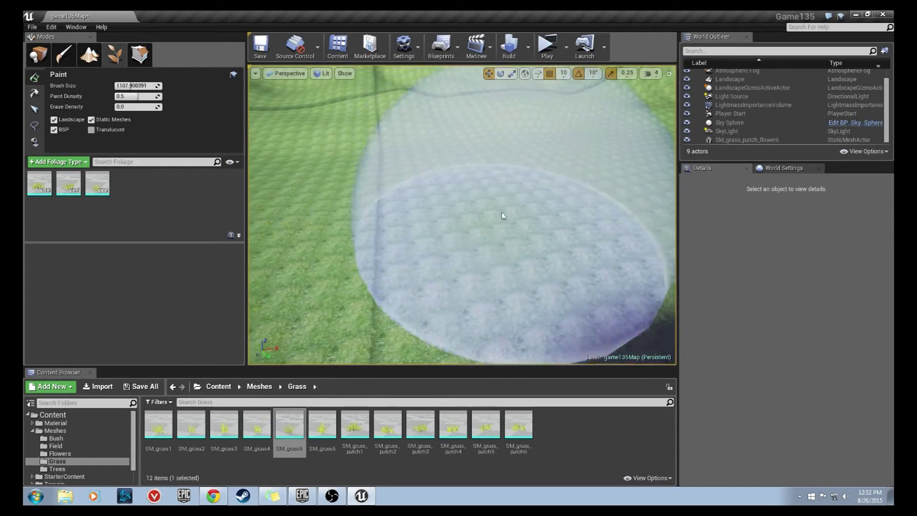
# Extend the painted grass over more of the landscape and look over the covered ground
pyautogui.moveTo(444, 177)
pyautogui.mouseDown()
pyautogui.moveTo(401, 138)
pyautogui.moveTo(421, 230)
pyautogui.moveTo(342, 184)
pyautogui.mouseUp()
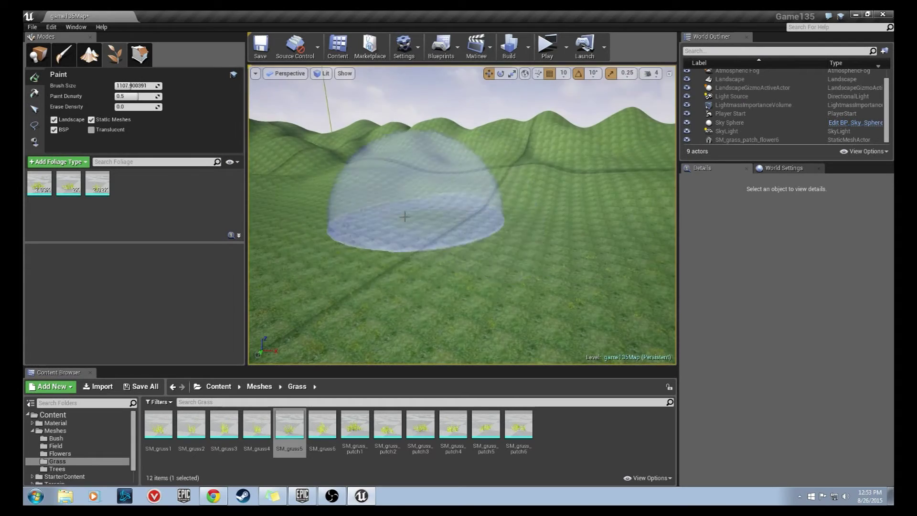
pyautogui.moveTo(404, 217)
pyautogui.mouseDown(button='right')
pyautogui.moveTo(253, 191)
pyautogui.moveTo(315, 190)
pyautogui.moveTo(329, 200)
pyautogui.moveTo(267, 174)
pyautogui.mouseUp(button='right')
pyautogui.press('w')
pyautogui.moveTo(520, 205)
pyautogui.mouseDown(button='right')
pyautogui.moveTo(472, 217)
pyautogui.moveTo(477, 248)
pyautogui.mouseUp(button='right')
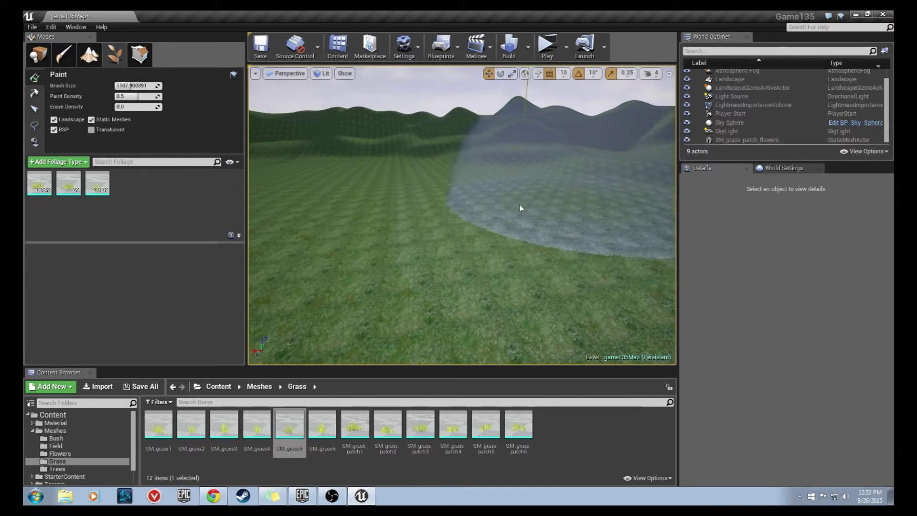
pyautogui.moveTo(520, 205)
pyautogui.mouseDown(button='right')
pyautogui.moveTo(575, 210)
pyautogui.moveTo(635, 253)
pyautogui.moveTo(711, 201)
pyautogui.moveTo(699, 196)
pyautogui.mouseUp(button='right')
# Add SM_bush2, SM_bush4 and SM_bush3 from the Meshes/Bush folder as foliage types
pyautogui.click(67, 439)
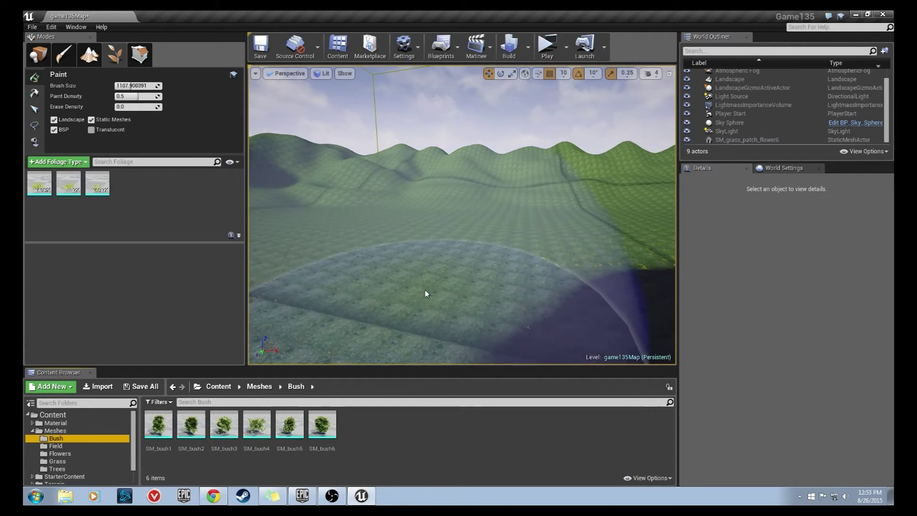
pyautogui.moveTo(426, 293)
pyautogui.mouseDown(button='right')
pyautogui.moveTo(549, 286)
pyautogui.moveTo(513, 283)
pyautogui.mouseUp(button='right')
pyautogui.press('w')
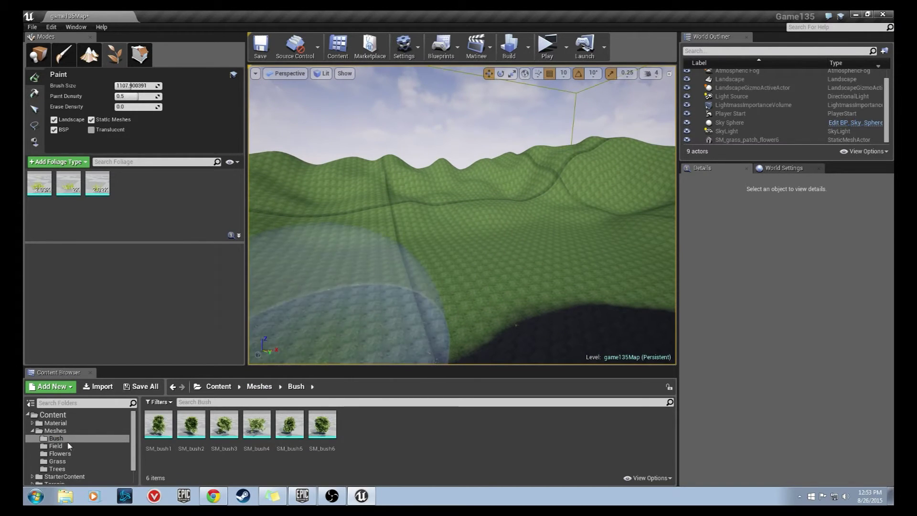
pyautogui.click(322, 424)
pyautogui.moveTo(191, 424); pyautogui.dragTo(150, 220)
pyautogui.moveTo(257, 424)
pyautogui.mouseDown()
pyautogui.moveTo(256, 432)
pyautogui.moveTo(164, 214)
pyautogui.mouseUp()
pyautogui.click(223, 425)
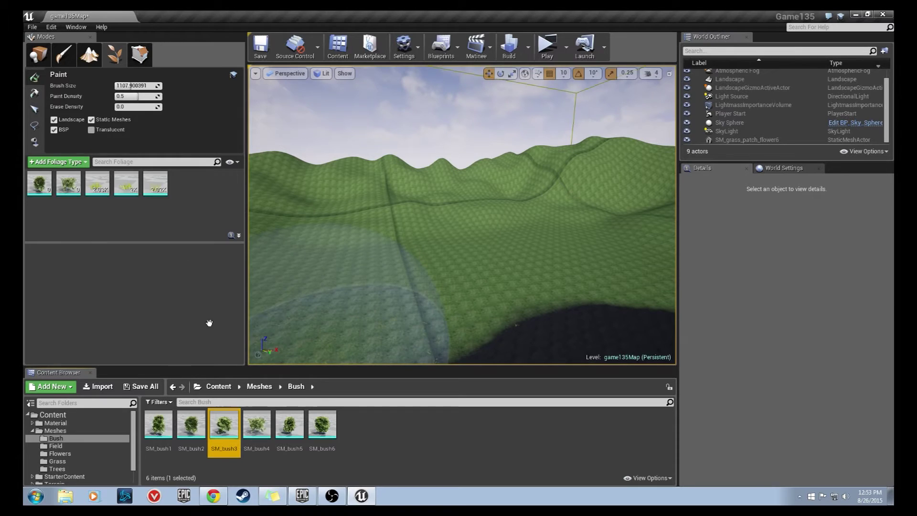
pyautogui.moveTo(209, 323); pyautogui.dragTo(144, 216)
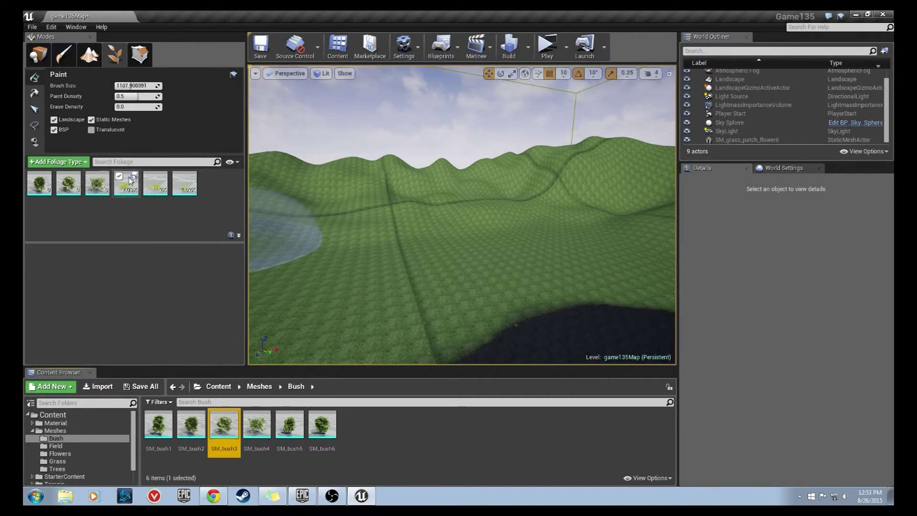
# Deactivate the three grass types and try painting the three bush types at a density of 100
pyautogui.moveTo(395, 256); pyautogui.dragTo(310, 260, button='right')
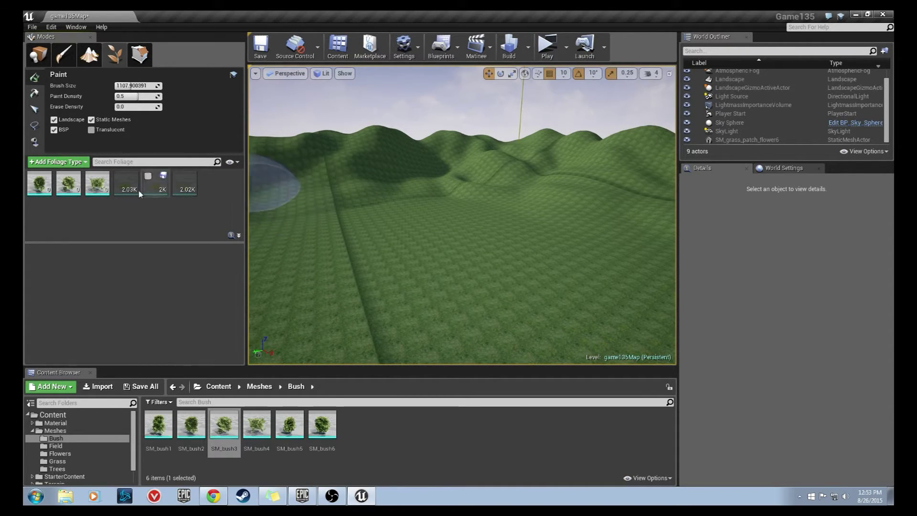
pyautogui.moveTo(425, 286); pyautogui.dragTo(224, 271, button='right')
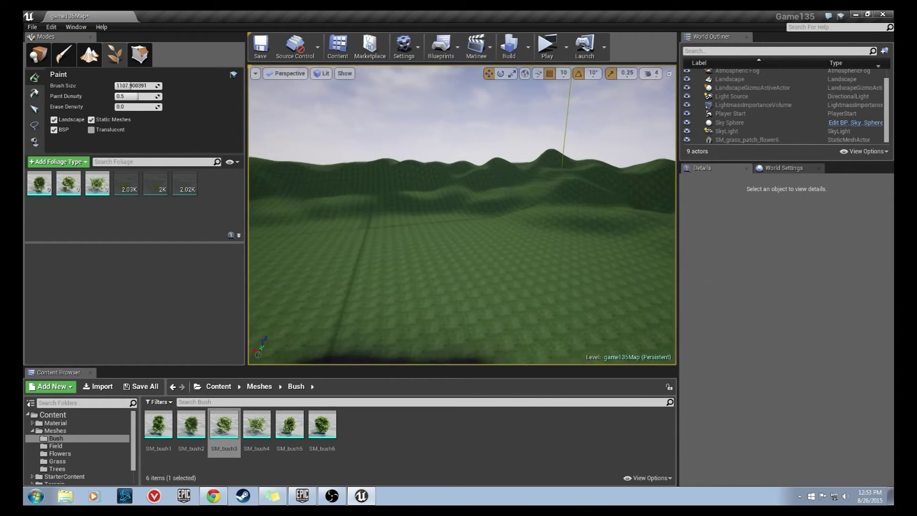
pyautogui.moveTo(372, 286)
pyautogui.mouseDown(button='right')
pyautogui.moveTo(405, 265)
pyautogui.moveTo(463, 272)
pyautogui.moveTo(576, 324)
pyautogui.moveTo(508, 249)
pyautogui.mouseUp(button='right')
pyautogui.click(34, 190)
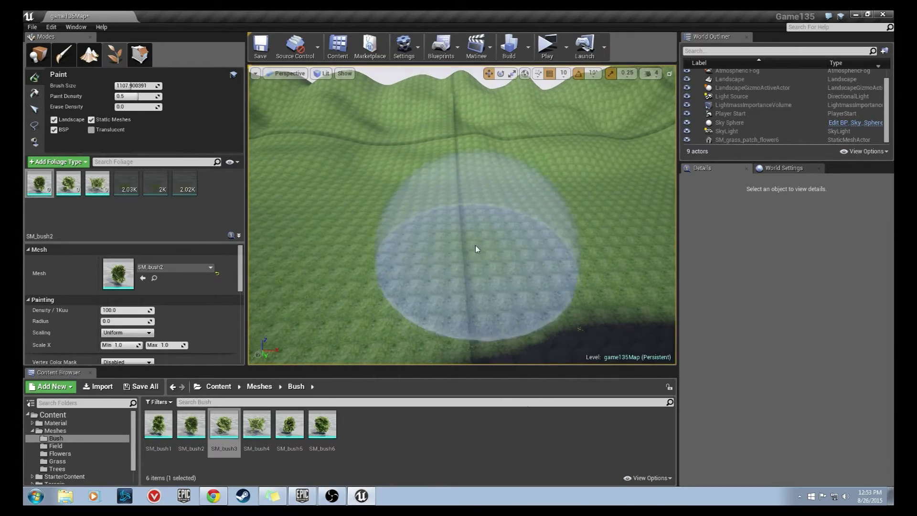
pyautogui.moveTo(475, 246)
pyautogui.mouseDown()
pyautogui.moveTo(440, 245)
pyautogui.moveTo(372, 291)
pyautogui.moveTo(315, 306)
pyautogui.mouseUp()
pyautogui.moveTo(580, 226); pyautogui.dragTo(406, 231)
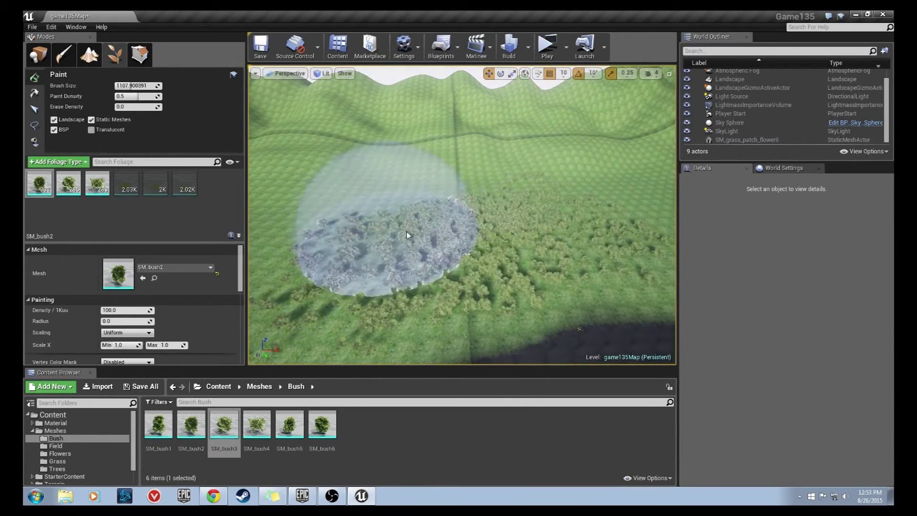
# Erase all the densely painted bushes from the landscape with the foliage brush
pyautogui.press('w')
pyautogui.moveTo(406, 231)
pyautogui.mouseDown(button='right')
pyautogui.moveTo(420, 243)
pyautogui.moveTo(429, 206)
pyautogui.moveTo(588, 215)
pyautogui.mouseUp(button='right')
pyautogui.press('s')
pyautogui.moveTo(461, 215); pyautogui.dragTo(466, 275, button='right')
pyautogui.moveTo(466, 239)
pyautogui.mouseDown(button='right')
pyautogui.moveTo(482, 253)
pyautogui.moveTo(525, 255)
pyautogui.mouseUp(button='right')
pyautogui.moveTo(531, 227)
pyautogui.keyDown('shift'); pyautogui.mouseDown()
pyautogui.moveTo(491, 205)
pyautogui.moveTo(450, 200)
pyautogui.moveTo(394, 241)
pyautogui.moveTo(408, 222)
pyautogui.mouseUp(); pyautogui.keyUp('shift')
pyautogui.moveTo(409, 226); pyautogui.dragTo(368, 231, button='right')
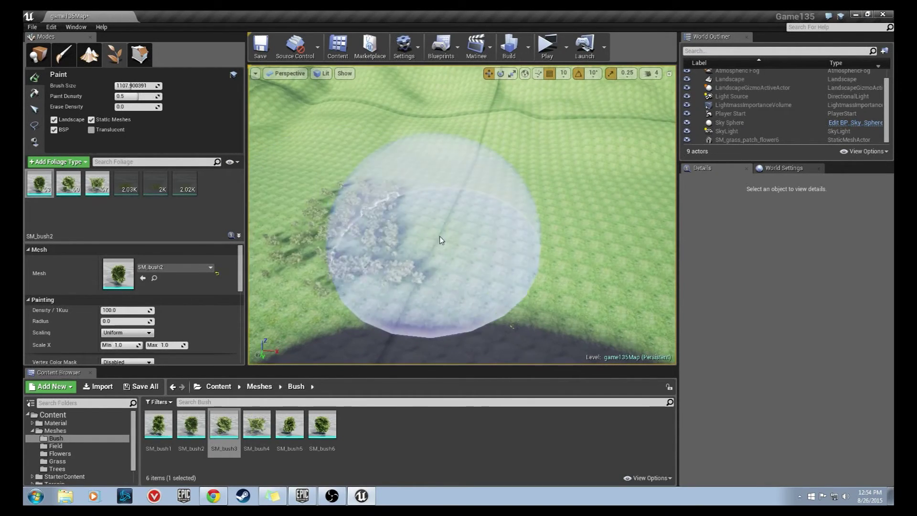
pyautogui.keyDown('shift'); pyautogui.moveTo(439, 239); pyautogui.dragTo(328, 226); pyautogui.keyUp('shift')
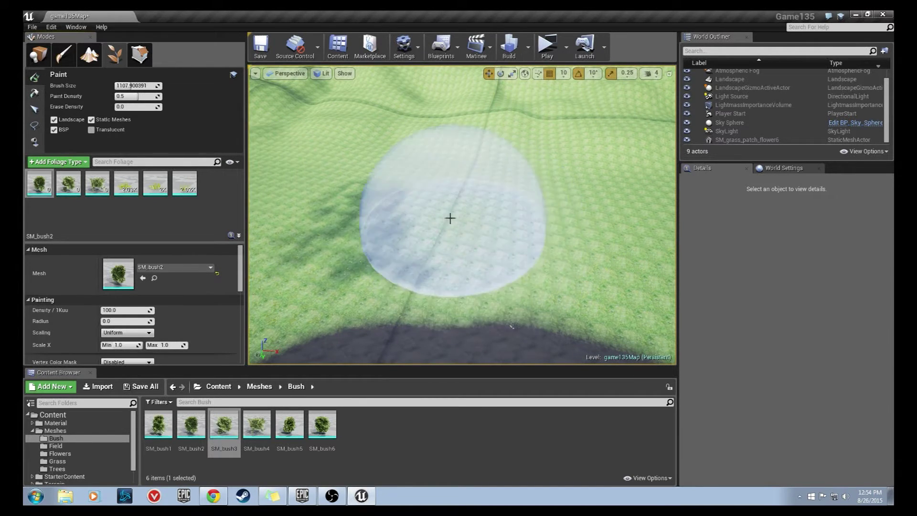
# Exclude the three grass types from painting again and set the density of SM_bush4 to 12
pyautogui.moveTo(194, 186)
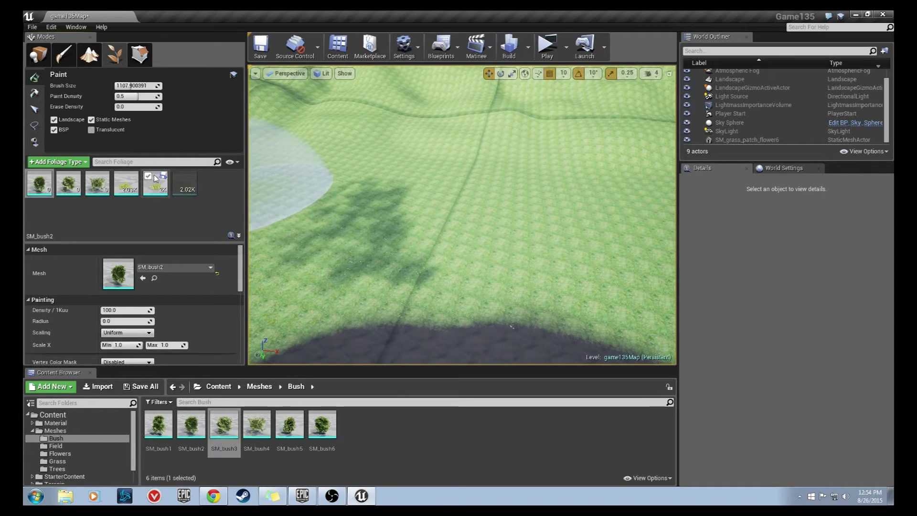
pyautogui.moveTo(487, 237)
pyautogui.mouseDown(button='right')
pyautogui.moveTo(478, 181)
pyautogui.moveTo(497, 193)
pyautogui.moveTo(506, 224)
pyautogui.moveTo(509, 218)
pyautogui.mouseUp(button='right')
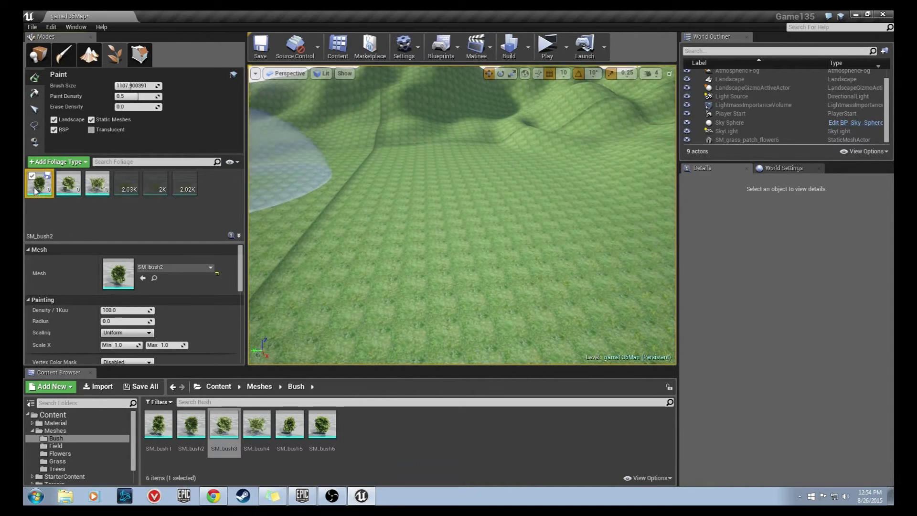
pyautogui.click(123, 310)
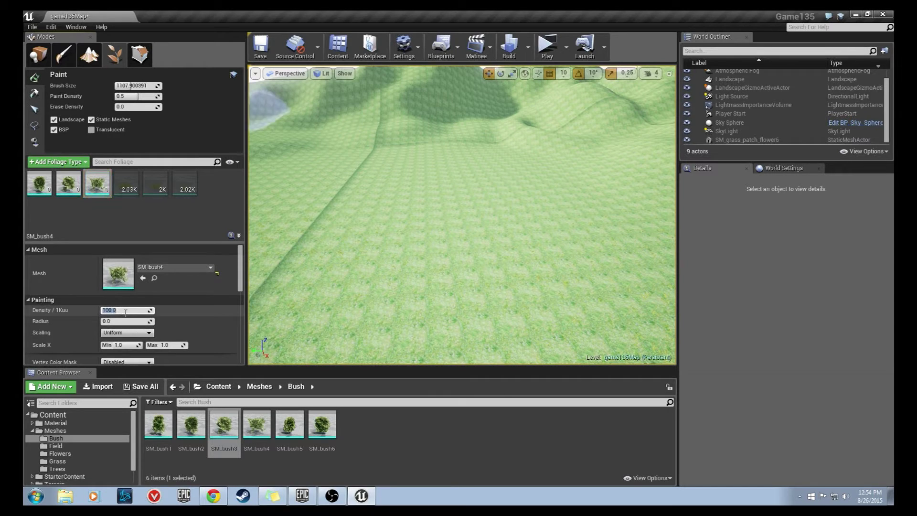
# Paint the three bush types sparsely across the grassy valley of the landscape
pyautogui.moveTo(537, 209)
pyautogui.mouseDown(button='right')
pyautogui.moveTo(597, 219)
pyautogui.moveTo(654, 212)
pyautogui.mouseUp(button='right')
pyautogui.moveTo(536, 209)
pyautogui.mouseDown()
pyautogui.moveTo(493, 174)
pyautogui.moveTo(389, 153)
pyautogui.moveTo(511, 211)
pyautogui.moveTo(362, 159)
pyautogui.mouseUp()
pyautogui.moveTo(332, 234); pyautogui.dragTo(286, 210, button='right')
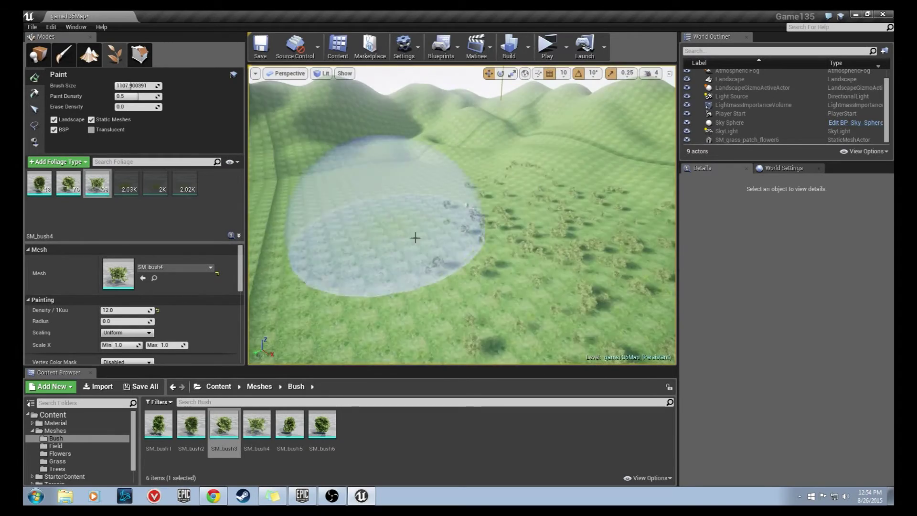
pyautogui.moveTo(415, 238)
pyautogui.mouseDown()
pyautogui.moveTo(434, 211)
pyautogui.moveTo(337, 199)
pyautogui.mouseUp()
pyautogui.moveTo(372, 272); pyautogui.dragTo(311, 291, button='right')
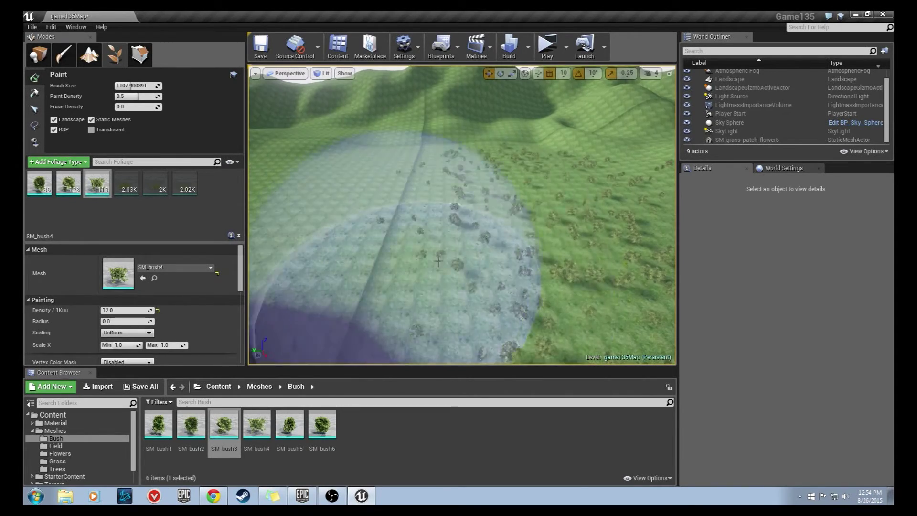
# Extend the sparse bush painting with the large brush to the slopes around the dark path
pyautogui.moveTo(377, 270)
pyautogui.mouseDown()
pyautogui.moveTo(448, 219)
pyautogui.moveTo(361, 155)
pyautogui.moveTo(329, 206)
pyautogui.mouseUp()
pyautogui.moveTo(420, 231); pyautogui.dragTo(382, 184, button='right')
pyautogui.moveTo(457, 230); pyautogui.dragTo(419, 193)
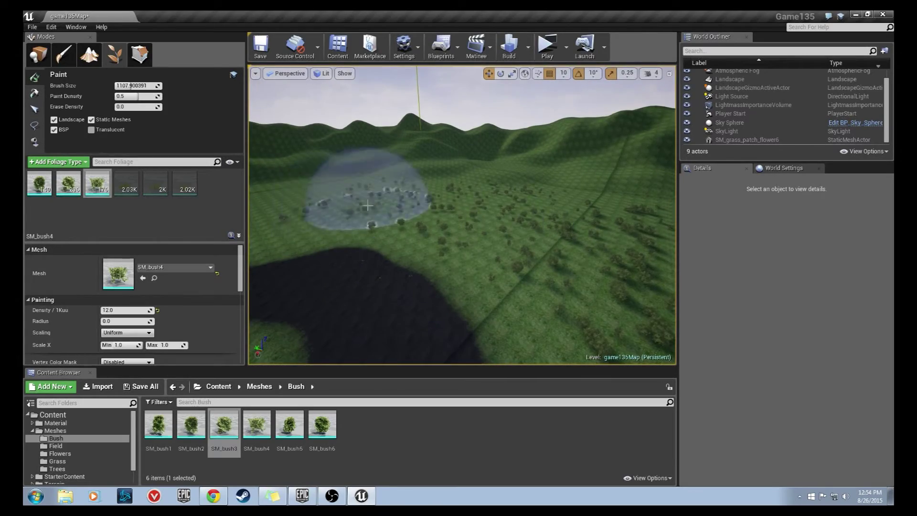
pyautogui.moveTo(367, 206); pyautogui.dragTo(367, 206, button='right')
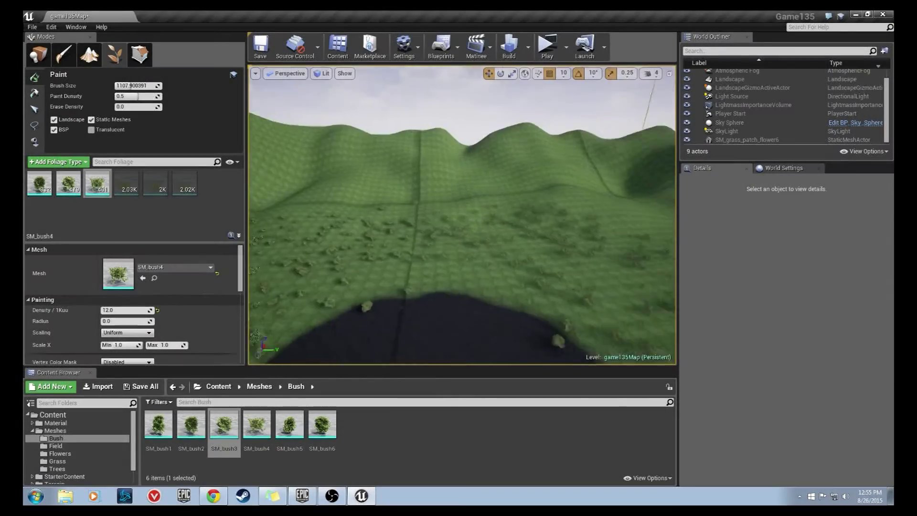
pyautogui.moveTo(463, 215); pyautogui.dragTo(471, 257, button='right')
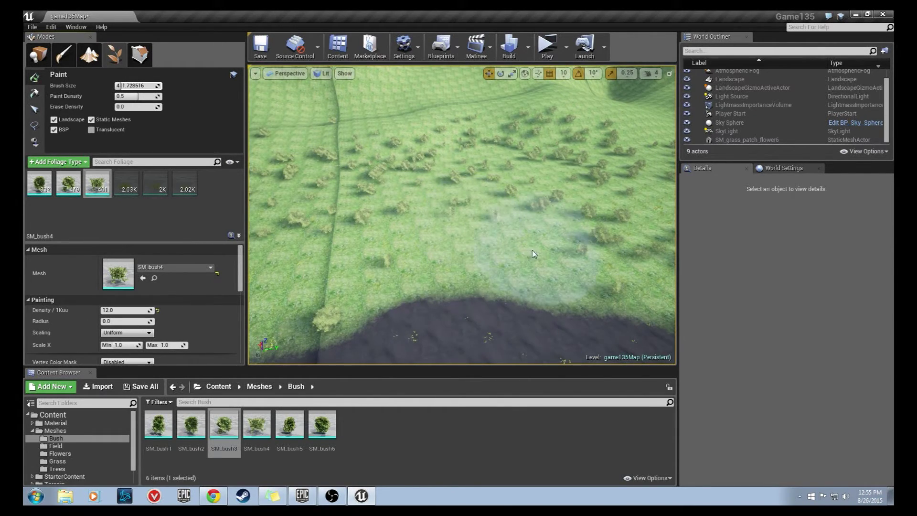
# Fill the bare grassy gaps along the edge of the dark path with bushes, using a brush size of about 411
pyautogui.moveTo(532, 251); pyautogui.dragTo(481, 234)
pyautogui.click(471, 230)
pyautogui.moveTo(481, 233)
pyautogui.mouseDown(button='right')
pyautogui.moveTo(405, 218)
pyautogui.moveTo(339, 222)
pyautogui.mouseUp(button='right')
pyautogui.click(547, 250)
pyautogui.moveTo(546, 250)
pyautogui.mouseDown(button='right')
pyautogui.moveTo(520, 249)
pyautogui.moveTo(638, 236)
pyautogui.moveTo(493, 264)
pyautogui.moveTo(459, 258)
pyautogui.mouseUp(button='right')
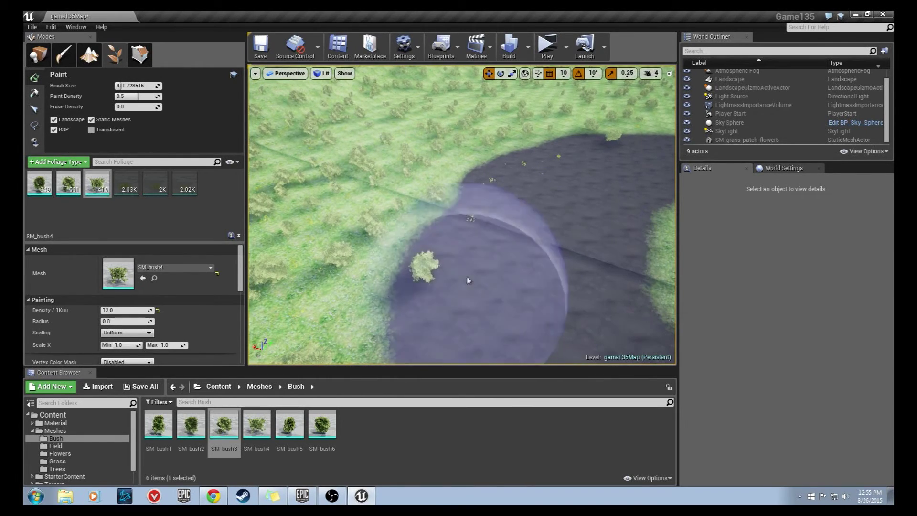
# Erase the stray bush that was painted on the dark path
pyautogui.moveTo(540, 212); pyautogui.dragTo(539, 213, button='right')
pyautogui.keyDown('shift'); pyautogui.click(451, 274); pyautogui.keyUp('shift')
pyautogui.moveTo(532, 281); pyautogui.dragTo(531, 280, button='right')
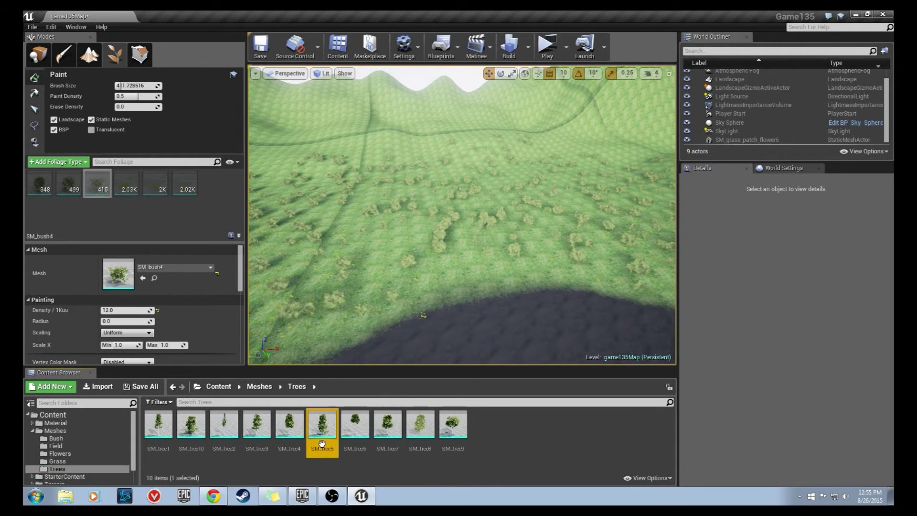
# Add SM_tree5, SM_tree4 and SM_tree7 from the Trees folder to the foliage types
pyautogui.moveTo(322, 443); pyautogui.dragTo(214, 211)
pyautogui.moveTo(290, 441); pyautogui.dragTo(179, 215)
pyautogui.click(388, 424)
pyautogui.moveTo(387, 424); pyautogui.dragTo(95, 210)
pyautogui.moveTo(415, 236); pyautogui.dragTo(377, 200, button='right')
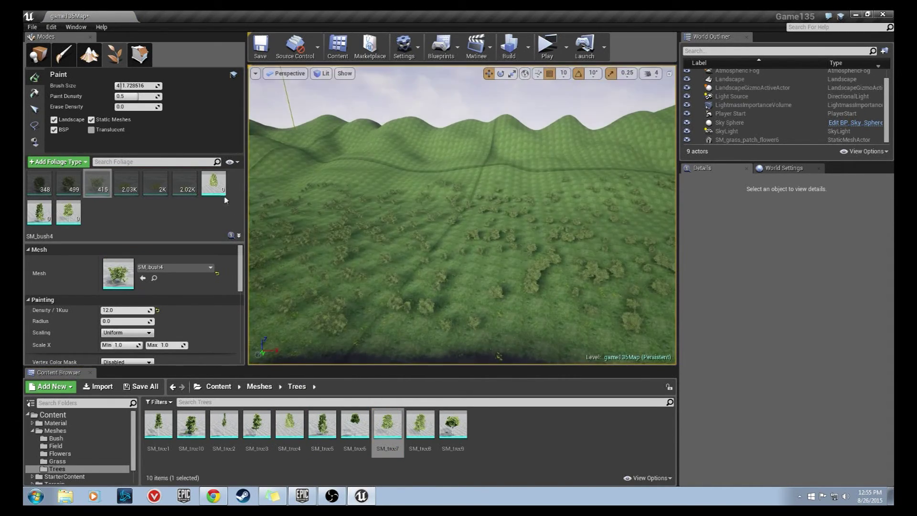
# Set the painting density of SM_tree4, SM_tree5 and SM_tree7 to 10
pyautogui.click(216, 185)
pyautogui.click(122, 309)
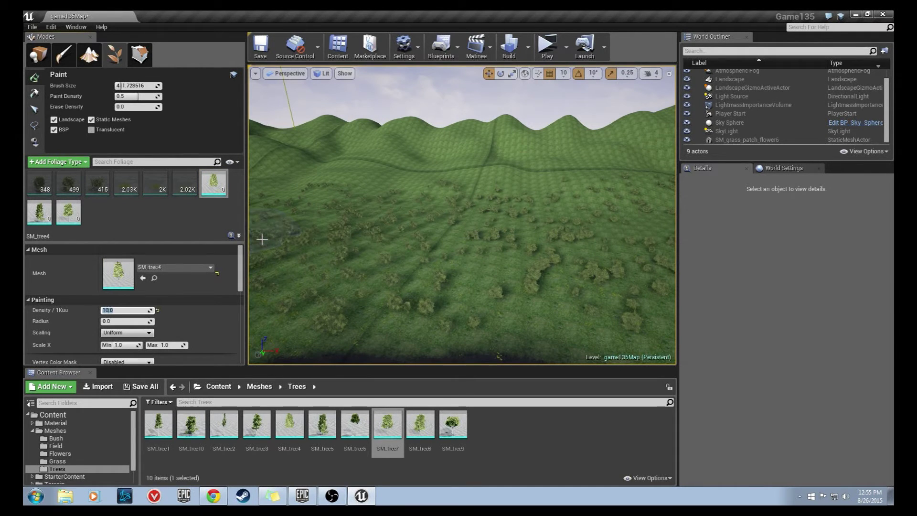
pyautogui.click(39, 222)
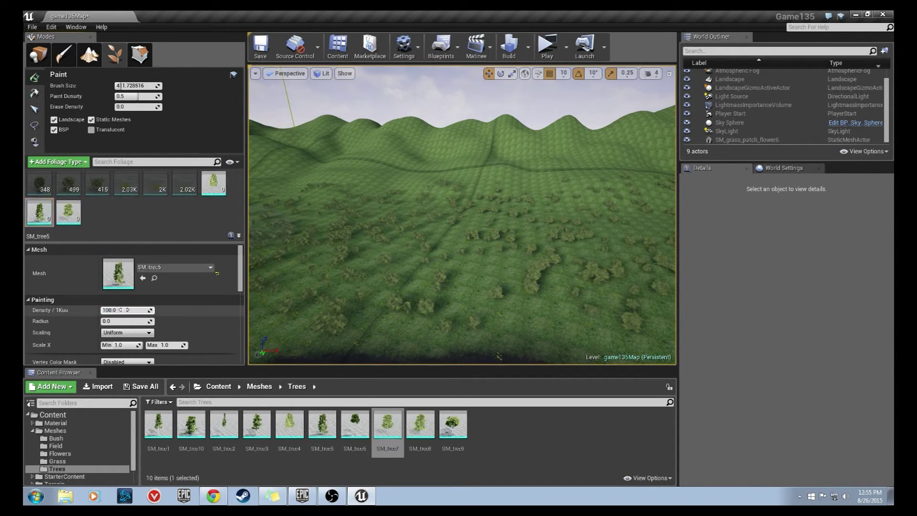
pyautogui.click(68, 220)
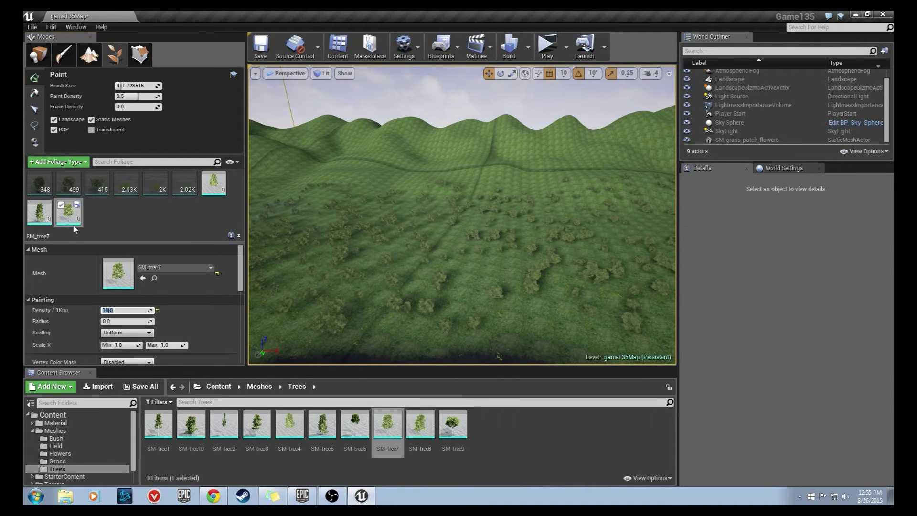
pyautogui.click(120, 310)
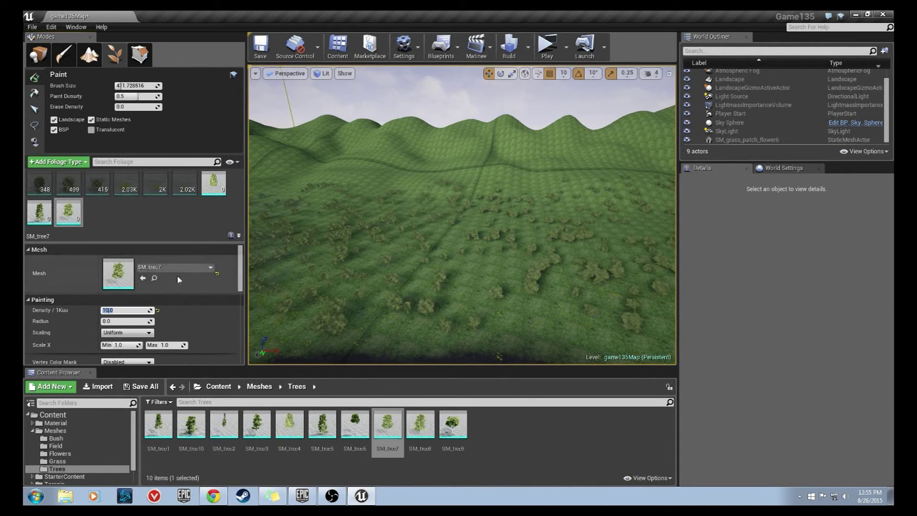
pyautogui.moveTo(476, 252)
pyautogui.mouseDown(button='right')
pyautogui.moveTo(459, 256)
pyautogui.moveTo(477, 257)
pyautogui.moveTo(478, 291)
pyautogui.mouseUp(button='right')
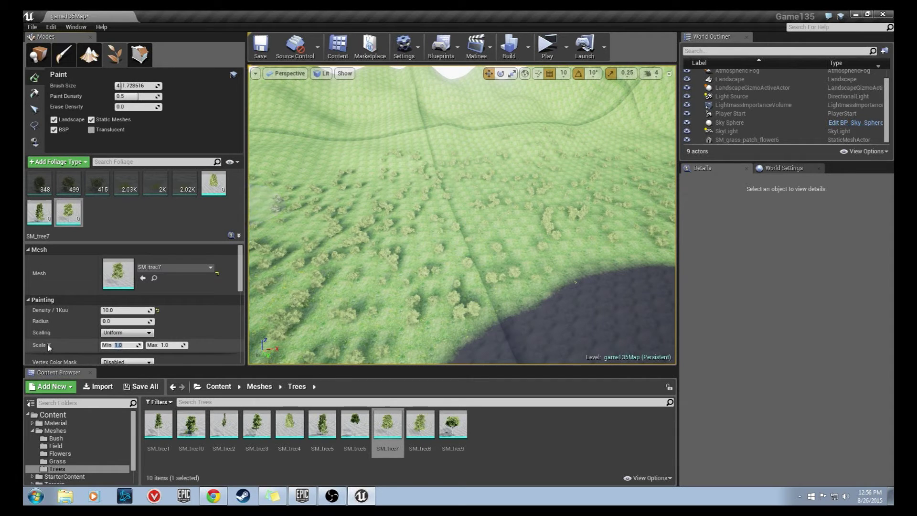
# Switch SM_tree7's scaling to Free and set its X and Y scale ranges from 0.9 to 1.1
pyautogui.click(128, 333)
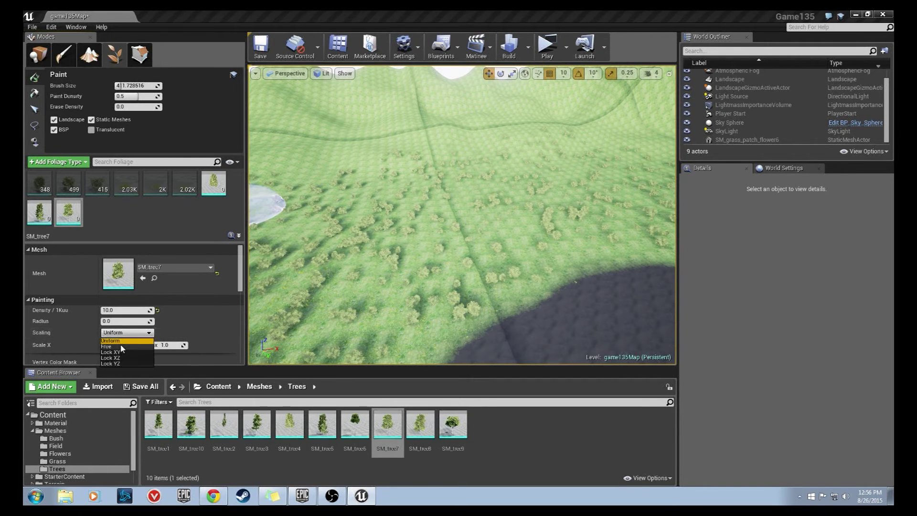
pyautogui.click(115, 346)
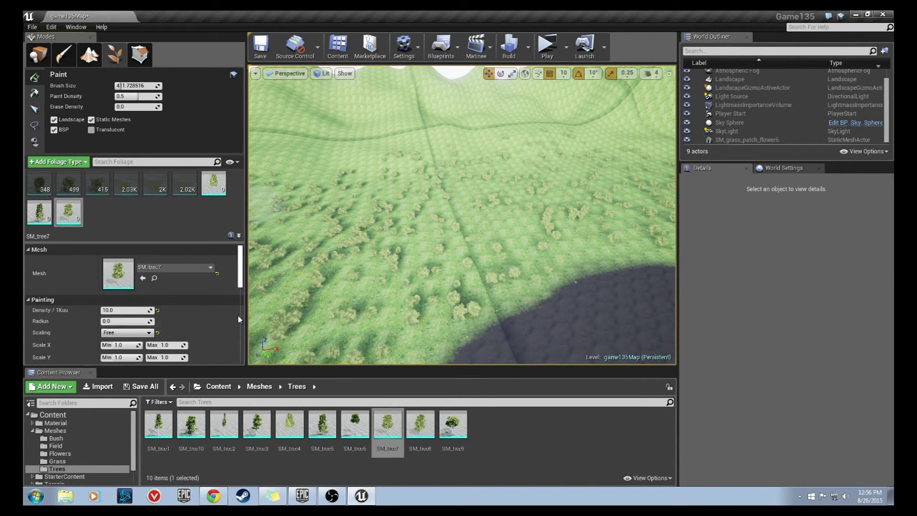
pyautogui.scroll(-3, 141, 283)
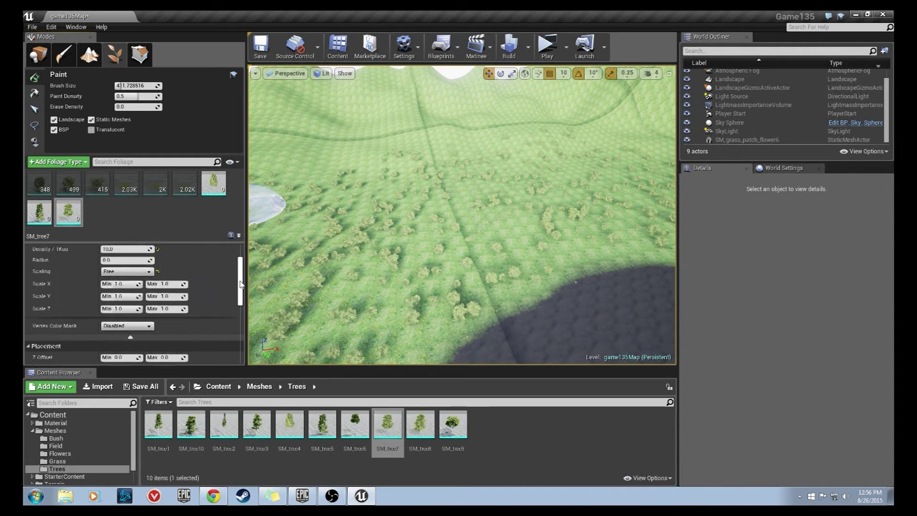
pyautogui.click(127, 285)
pyautogui.write('.9')
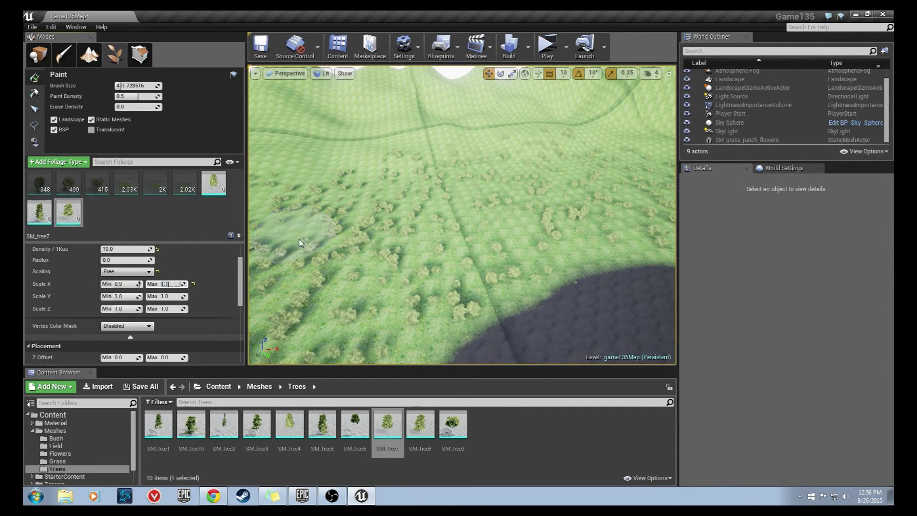
pyautogui.press('Tab')
pyautogui.write('.9')
pyautogui.press('Tab')
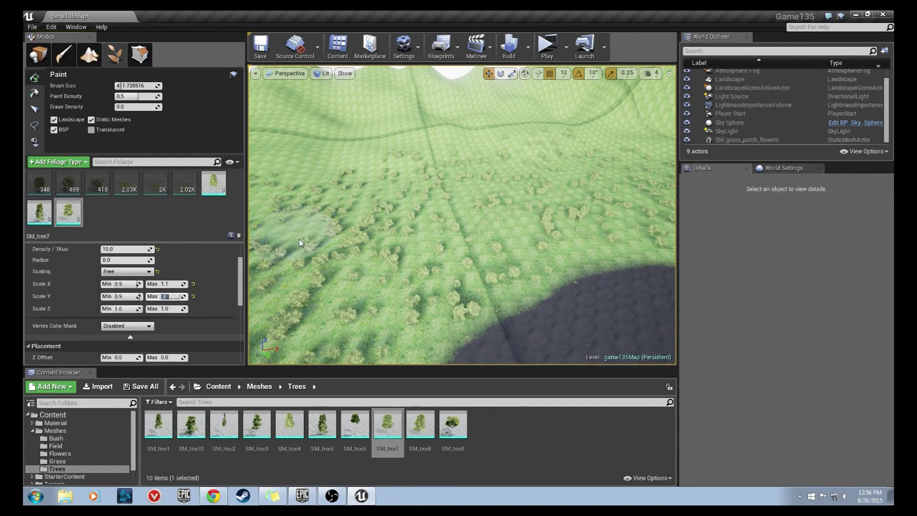
pyautogui.write('1.1')
pyautogui.press('Tab')
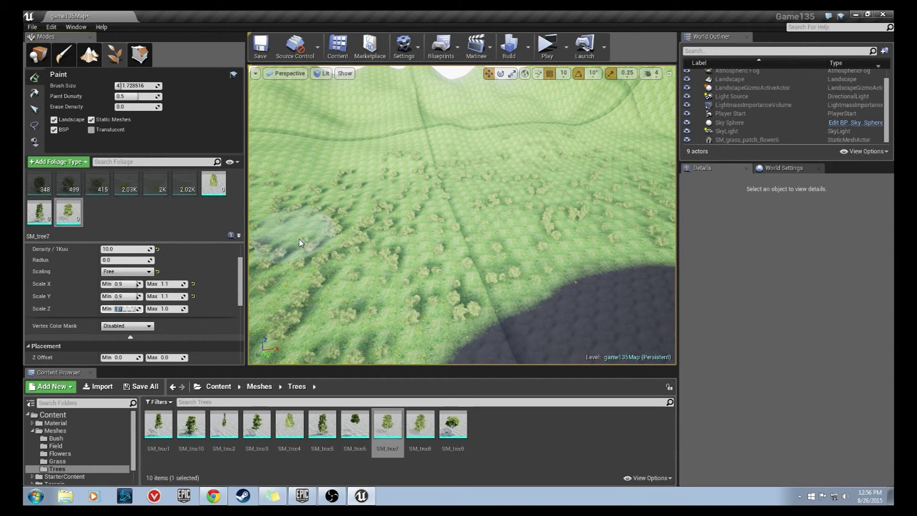
# Set SM_tree7's Z scale range from 0.7 to 1.4
pyautogui.write('0.7')
pyautogui.press('Tab')
pyautogui.write('1.4')
pyautogui.press('Return')
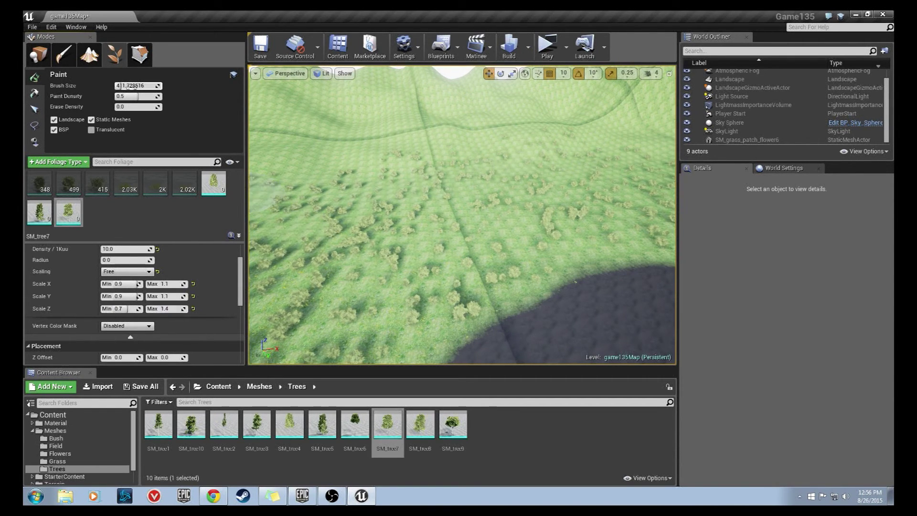
# Enlarge the brush to about 1453 and paint the three tree types over the grassland surrounding the dark path
pyautogui.moveTo(354, 176); pyautogui.dragTo(319, 175, button='right')
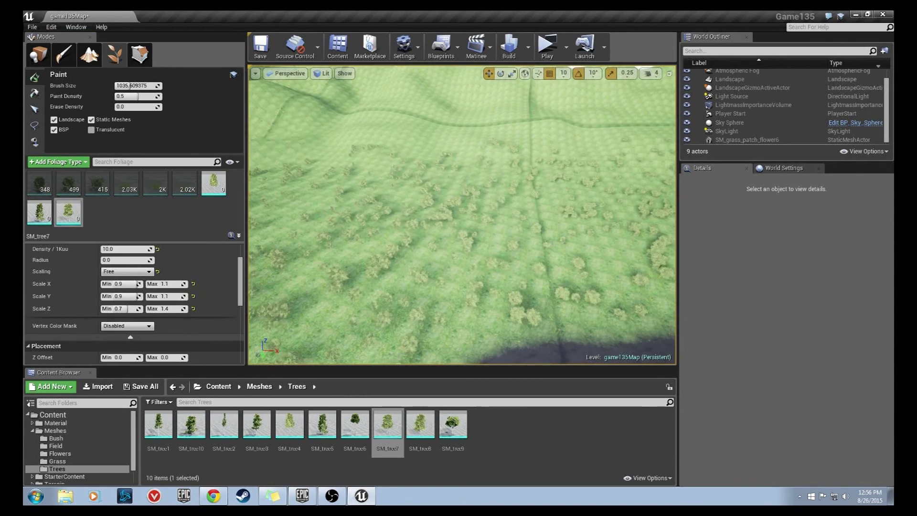
pyautogui.moveTo(130, 86); pyautogui.dragTo(135, 87)
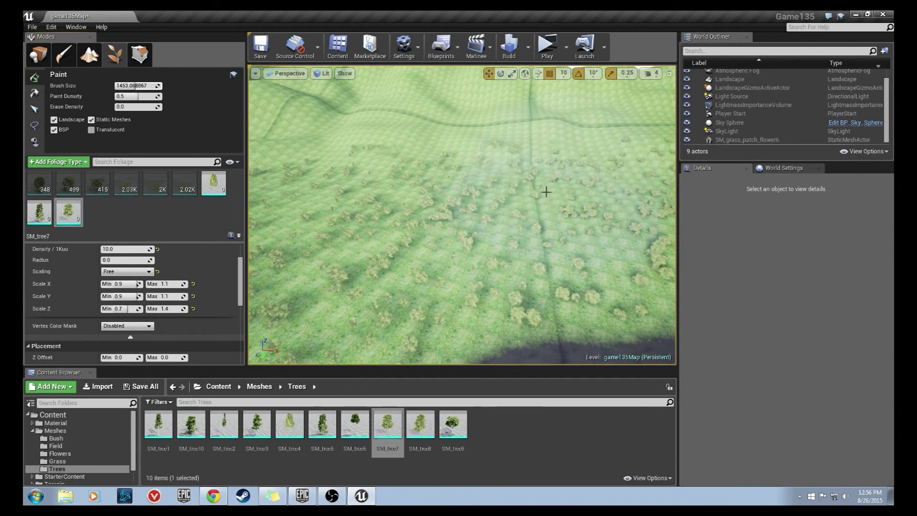
pyautogui.moveTo(618, 165); pyautogui.dragTo(470, 206)
pyautogui.moveTo(470, 206); pyautogui.dragTo(412, 205, button='right')
pyautogui.click(469, 206)
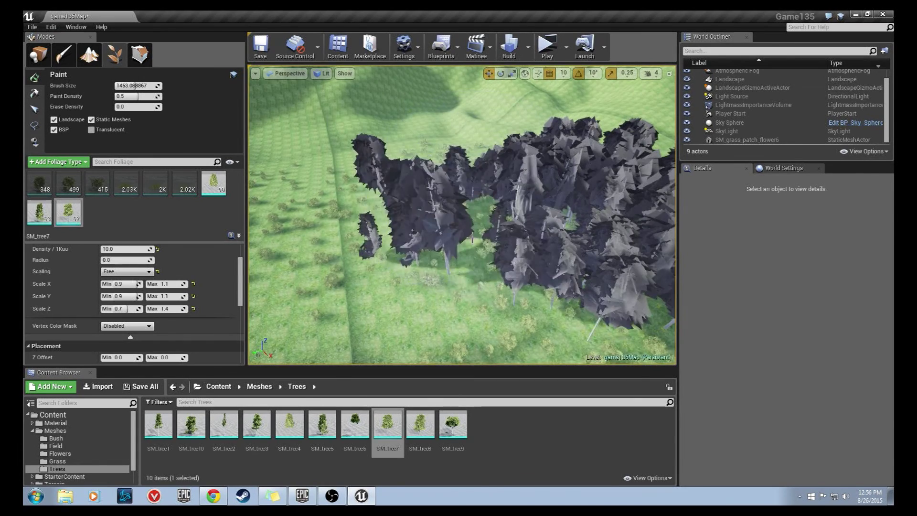
pyautogui.click(469, 206)
pyautogui.moveTo(470, 206); pyautogui.dragTo(413, 206, button='right')
pyautogui.moveTo(488, 178); pyautogui.dragTo(431, 178, button='right')
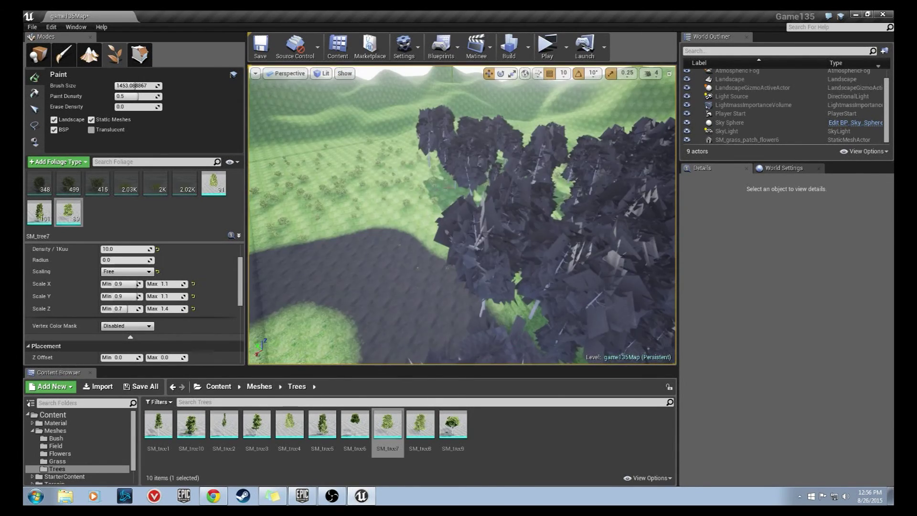
pyautogui.moveTo(488, 177); pyautogui.dragTo(428, 177)
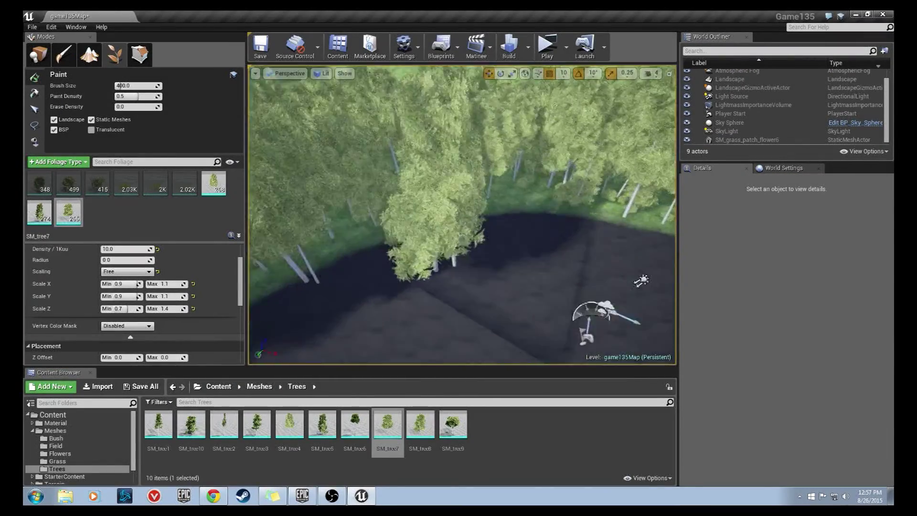
# Erase the trees standing on the dark path with a brush size of 400
pyautogui.moveTo(461, 215); pyautogui.dragTo(516, 210, button='right')
pyautogui.moveTo(425, 222); pyautogui.dragTo(466, 251, button='right')
pyautogui.moveTo(447, 262)
pyautogui.keyDown('shift'); pyautogui.mouseDown()
pyautogui.moveTo(437, 266)
pyautogui.moveTo(444, 260)
pyautogui.moveTo(455, 273)
pyautogui.mouseUp(); pyautogui.keyUp('shift')
pyautogui.moveTo(455, 273)
pyautogui.mouseDown(button='right')
pyautogui.moveTo(507, 291)
pyautogui.moveTo(491, 272)
pyautogui.mouseUp(button='right')
pyautogui.keyDown('shift'); pyautogui.moveTo(437, 246); pyautogui.dragTo(419, 260); pyautogui.keyUp('shift')
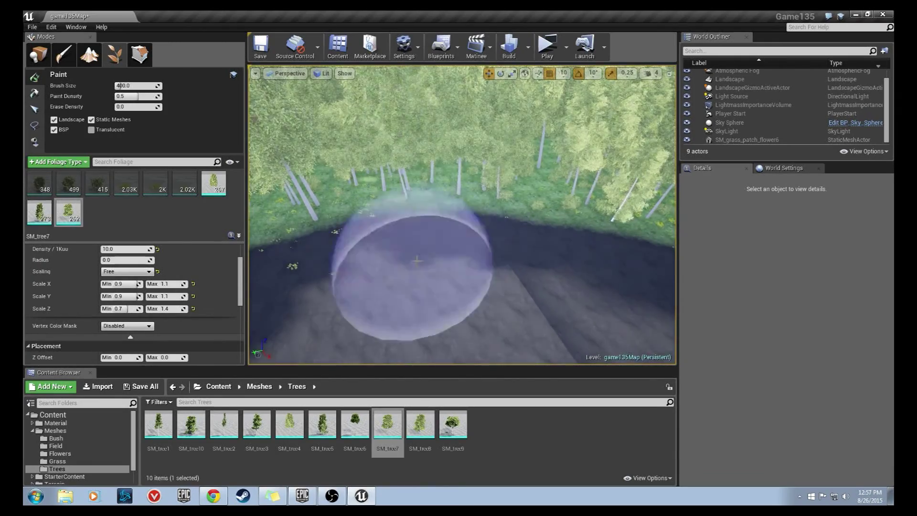
pyautogui.moveTo(419, 260); pyautogui.dragTo(372, 282, button='right')
pyautogui.keyDown('shift'); pyautogui.moveTo(423, 261); pyautogui.dragTo(325, 233); pyautogui.keyUp('shift')
# Reactivate the three grass types and erase the stray grass patches from the dark path
pyautogui.moveTo(182, 181)
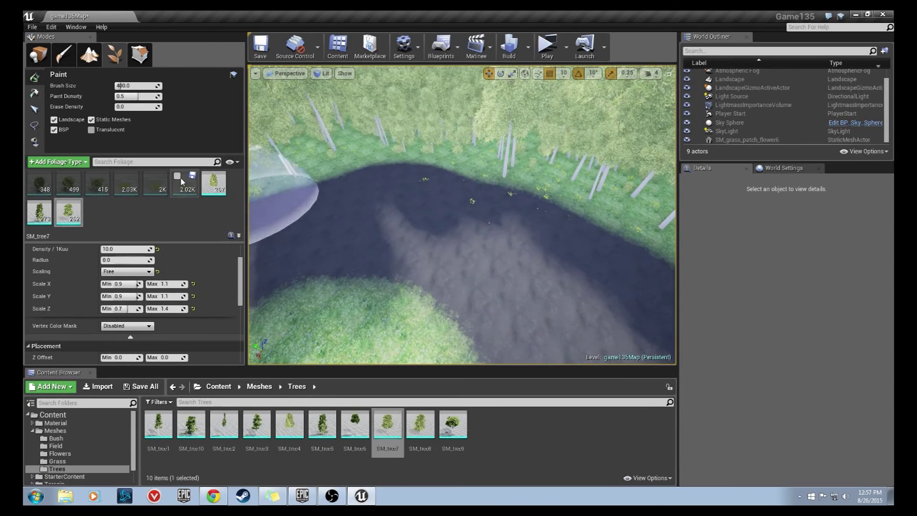
pyautogui.click(152, 181)
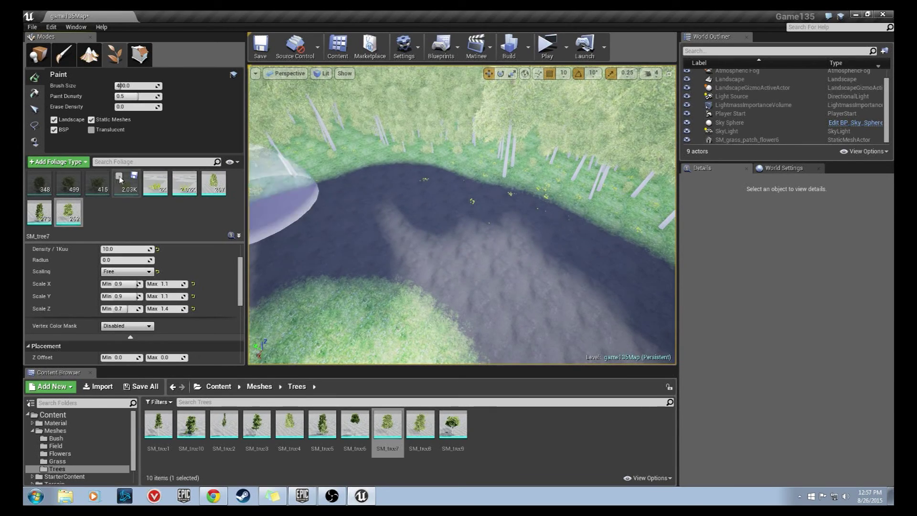
pyautogui.click(120, 178)
pyautogui.moveTo(496, 196)
pyautogui.keyDown('shift'); pyautogui.mouseDown()
pyautogui.moveTo(528, 225)
pyautogui.moveTo(429, 196)
pyautogui.mouseUp(); pyautogui.keyUp('shift')
pyautogui.moveTo(433, 231); pyautogui.dragTo(281, 225, button='right')
pyautogui.keyDown('shift'); pyautogui.moveTo(515, 281); pyautogui.dragTo(388, 237); pyautogui.keyUp('shift')
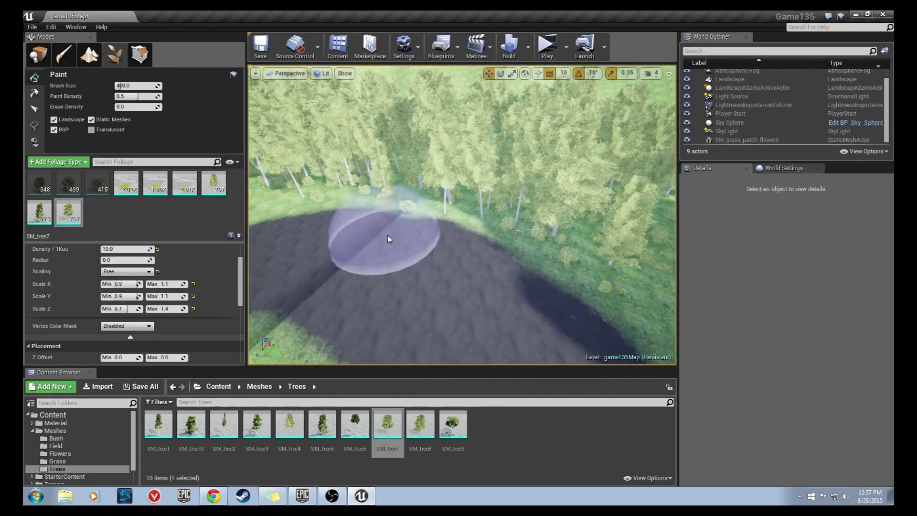
pyautogui.moveTo(412, 254)
pyautogui.mouseDown(button='right')
pyautogui.moveTo(477, 260)
pyautogui.moveTo(372, 253)
pyautogui.mouseUp(button='right')
pyautogui.keyDown('shift'); pyautogui.moveTo(412, 255); pyautogui.dragTo(329, 237); pyautogui.keyUp('shift')
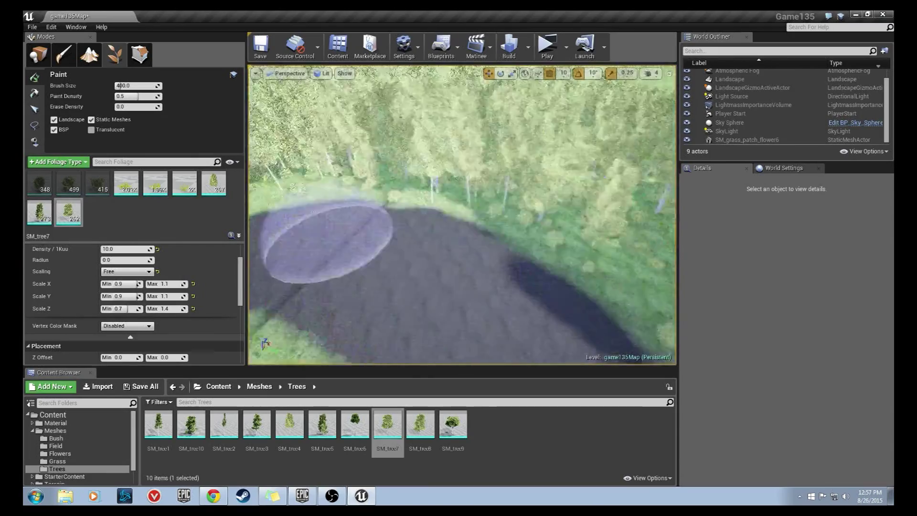
# Clear the leftover trees and grass from the remaining stretch of the dark path
pyautogui.moveTo(329, 236); pyautogui.dragTo(257, 231, button='right')
pyautogui.moveTo(462, 292); pyautogui.dragTo(401, 289, button='right')
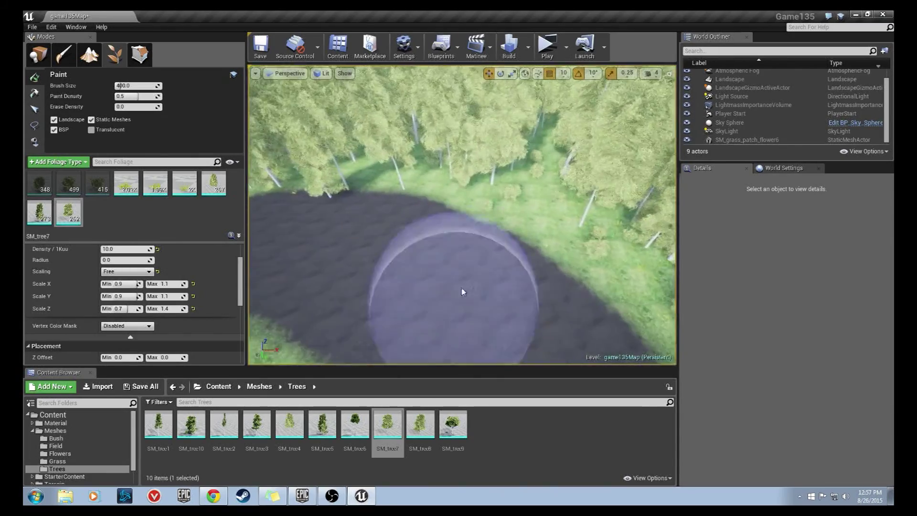
pyautogui.moveTo(467, 266)
pyautogui.mouseDown(button='right')
pyautogui.moveTo(425, 262)
pyautogui.moveTo(480, 268)
pyautogui.mouseUp(button='right')
pyautogui.keyDown('shift'); pyautogui.moveTo(466, 267); pyautogui.dragTo(335, 227); pyautogui.keyUp('shift')
pyautogui.moveTo(451, 253); pyautogui.dragTo(425, 253, button='right')
pyautogui.keyDown('shift'); pyautogui.moveTo(454, 253); pyautogui.dragTo(363, 267); pyautogui.keyUp('shift')
pyautogui.moveTo(363, 268)
pyautogui.mouseDown(button='right')
pyautogui.moveTo(286, 253)
pyautogui.moveTo(285, 234)
pyautogui.mouseUp(button='right')
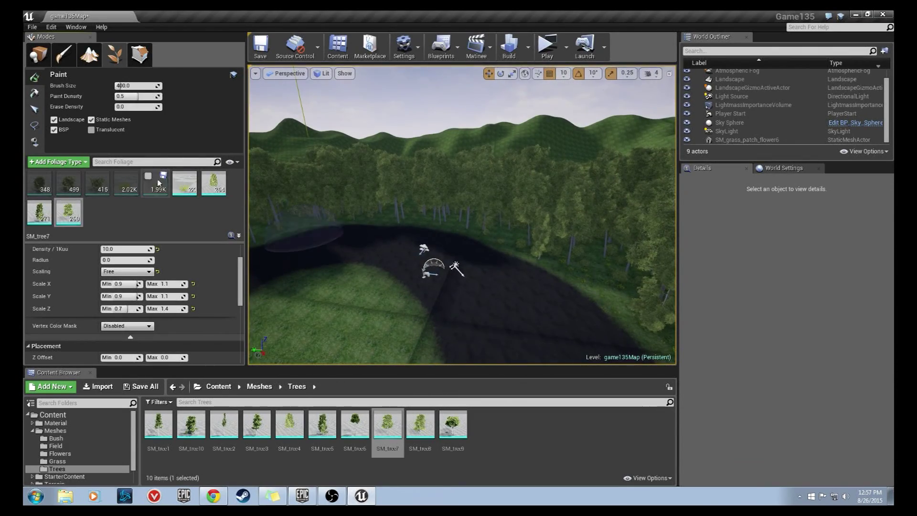
# Inspect the painted forest around the dark path and the surrounding hills from several angles
pyautogui.press('e')
pyautogui.moveTo(354, 231)
pyautogui.mouseDown(button='right')
pyautogui.moveTo(268, 241)
pyautogui.moveTo(649, 227)
pyautogui.mouseUp(button='right')
pyautogui.moveTo(365, 171); pyautogui.dragTo(452, 224, button='right')
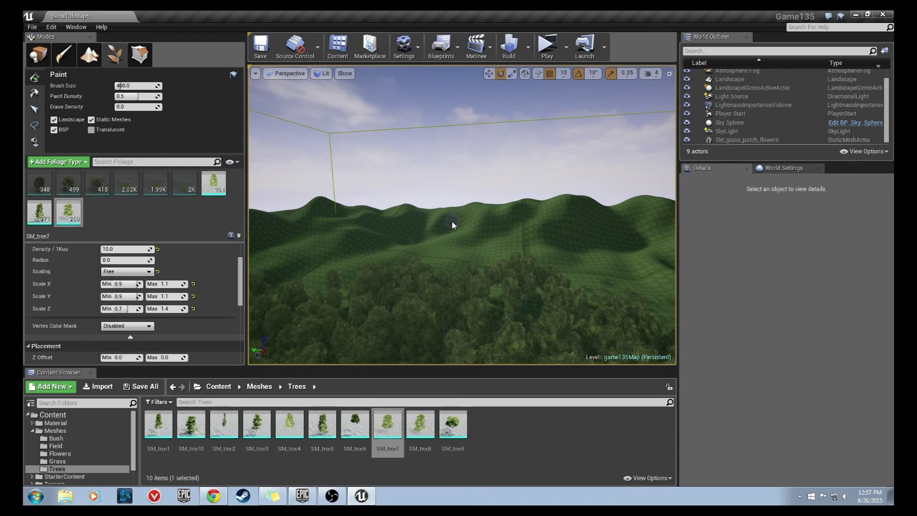
pyautogui.moveTo(520, 242); pyautogui.dragTo(556, 242, button='right')
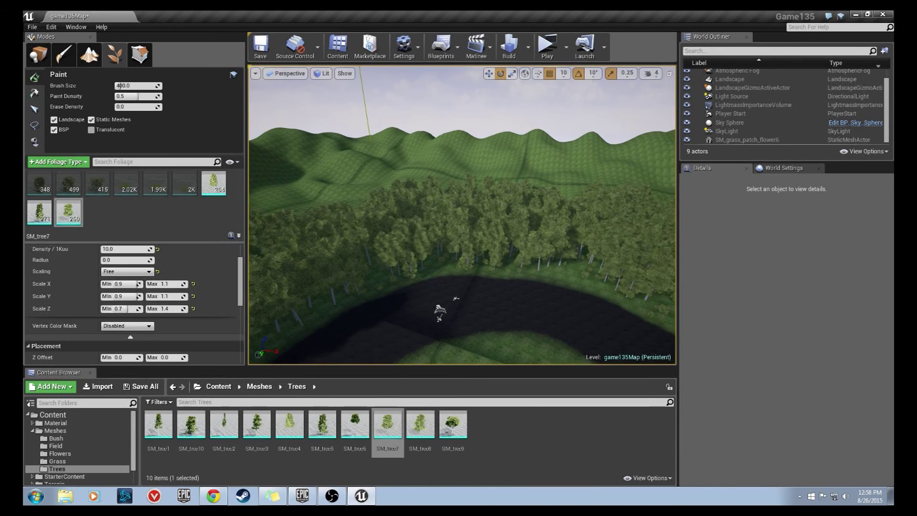
pyautogui.moveTo(456, 298); pyautogui.dragTo(508, 235, button='right')
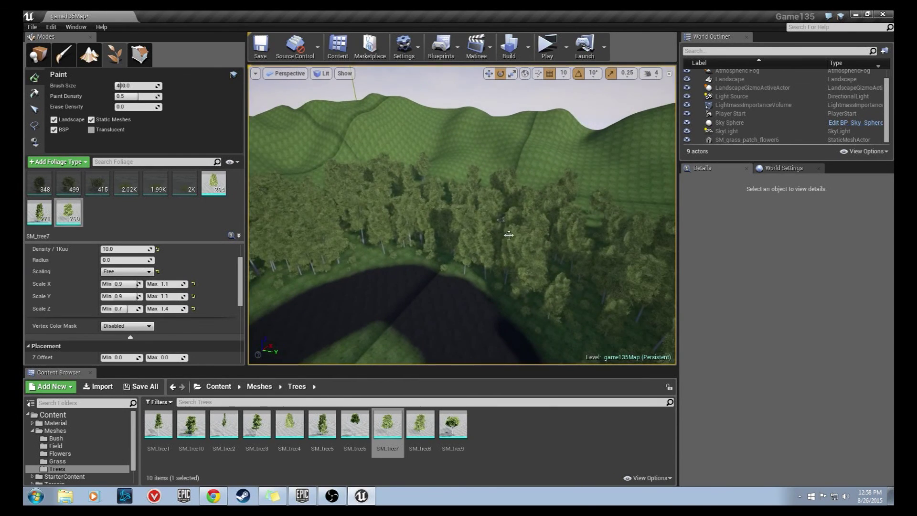